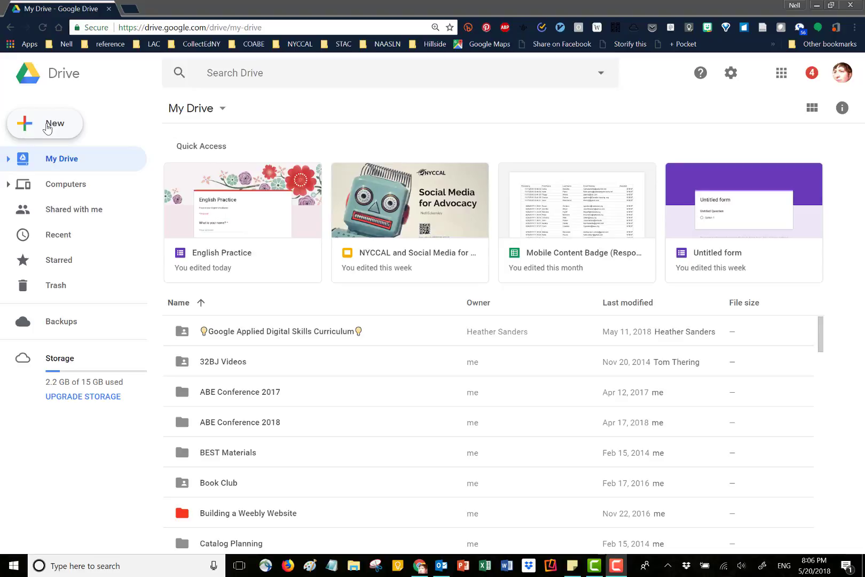
# - Create a new blank Google Form in My Drive
pyautogui.click(58, 130)
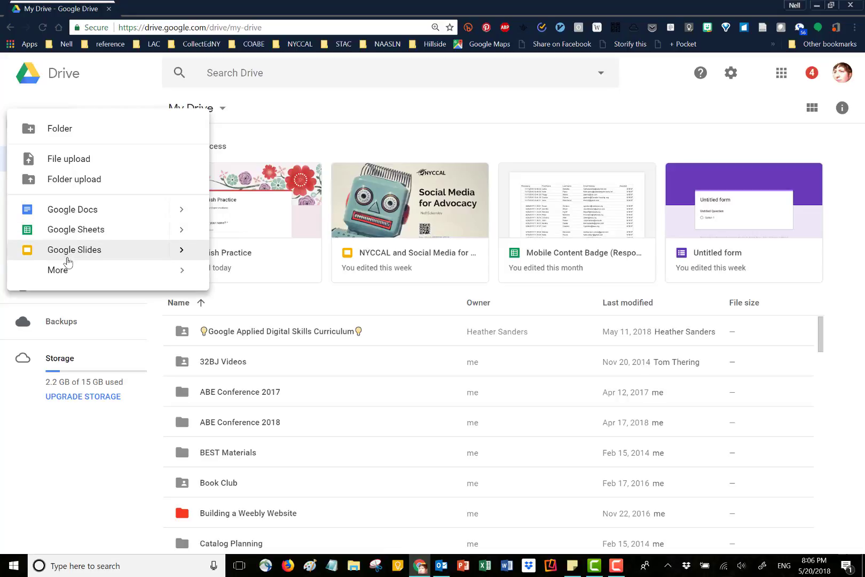
pyautogui.moveTo(64, 278)
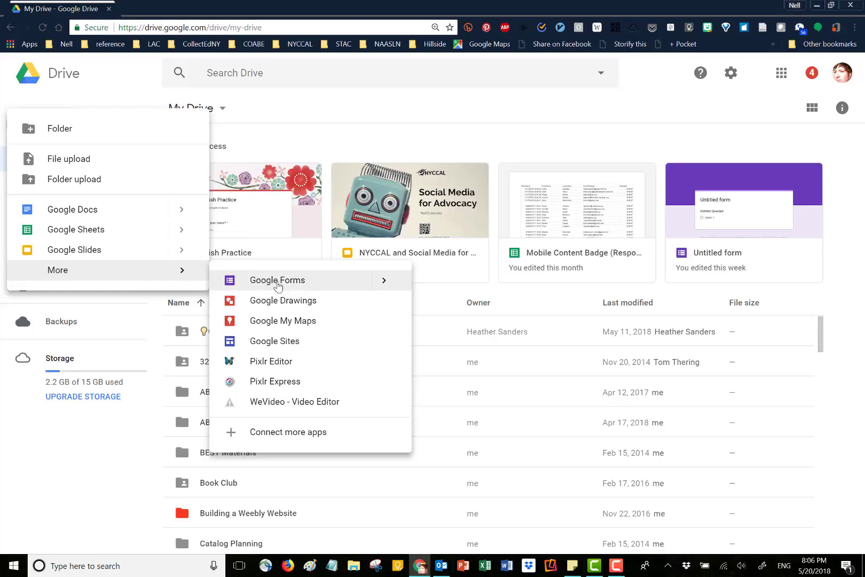
pyautogui.click(277, 280)
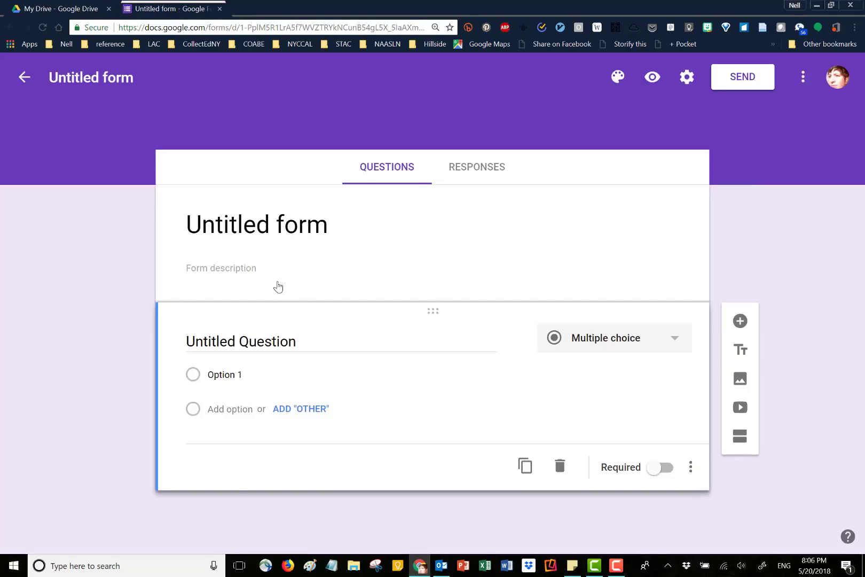
# - Title the form "English Practice" and add the description "Practicing our food vocabulary"
pyautogui.click(227, 226)
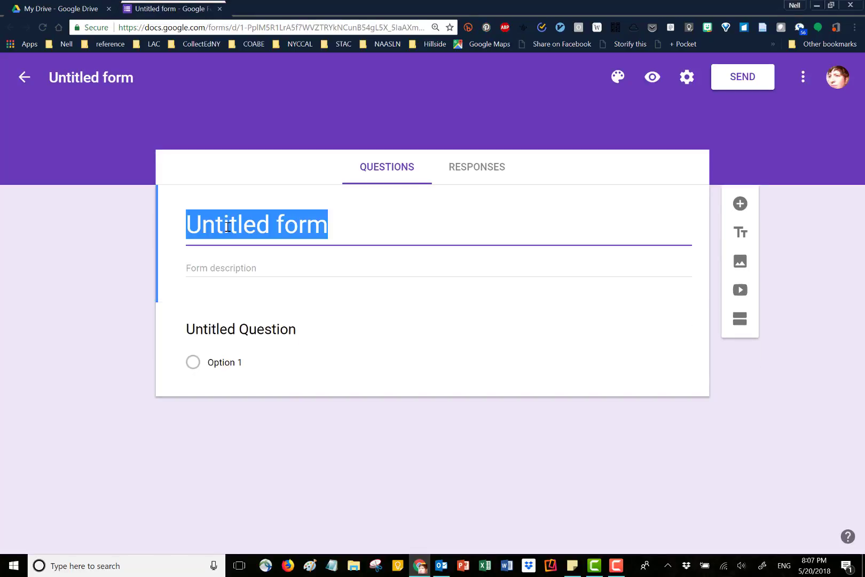
pyautogui.write('Engl')
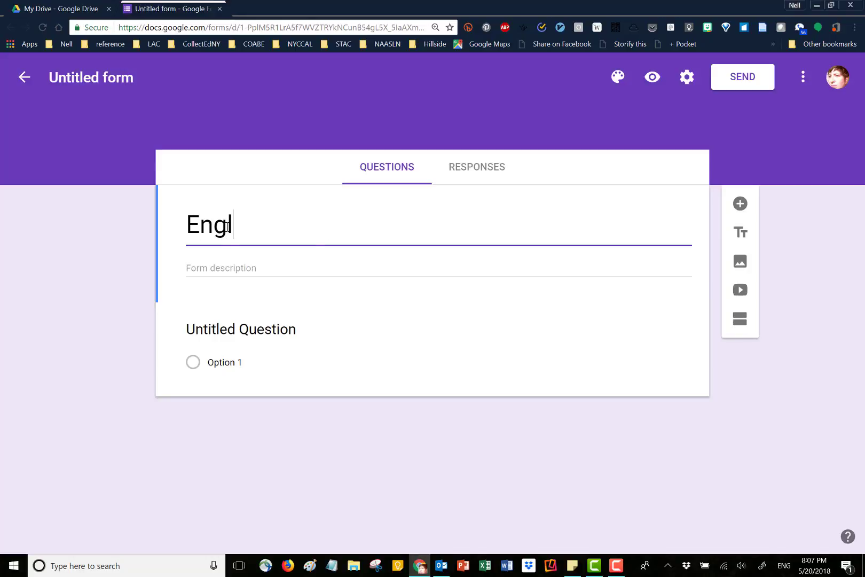
pyautogui.write('ish Practice')
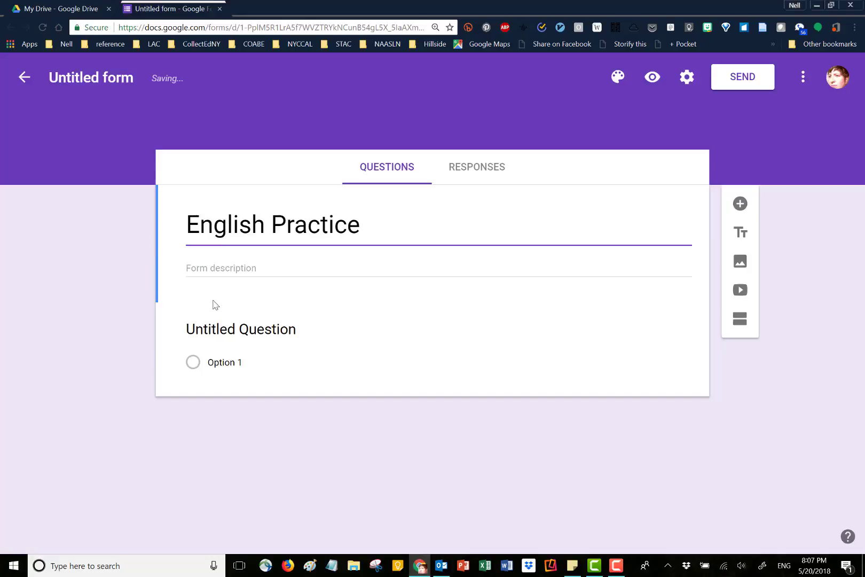
pyautogui.click(207, 268)
pyautogui.write('Practicing o')
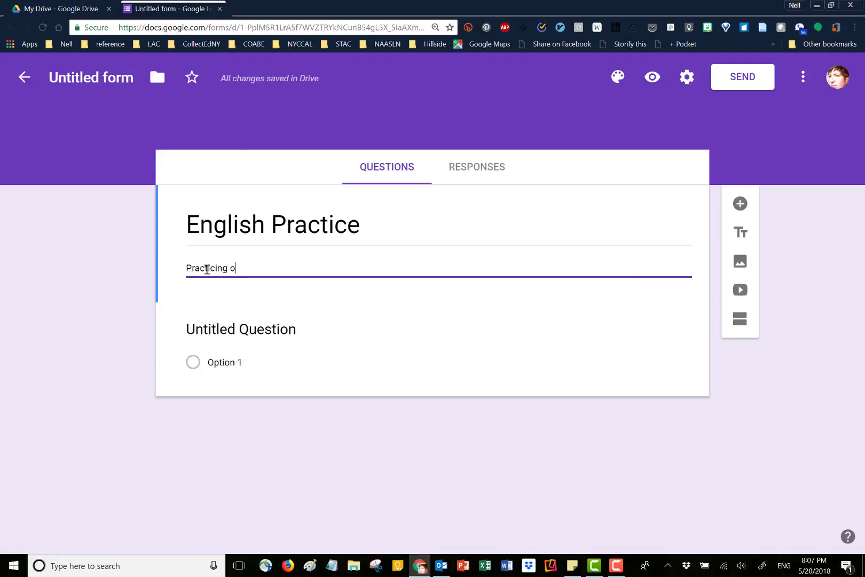
pyautogui.write('ur food ')
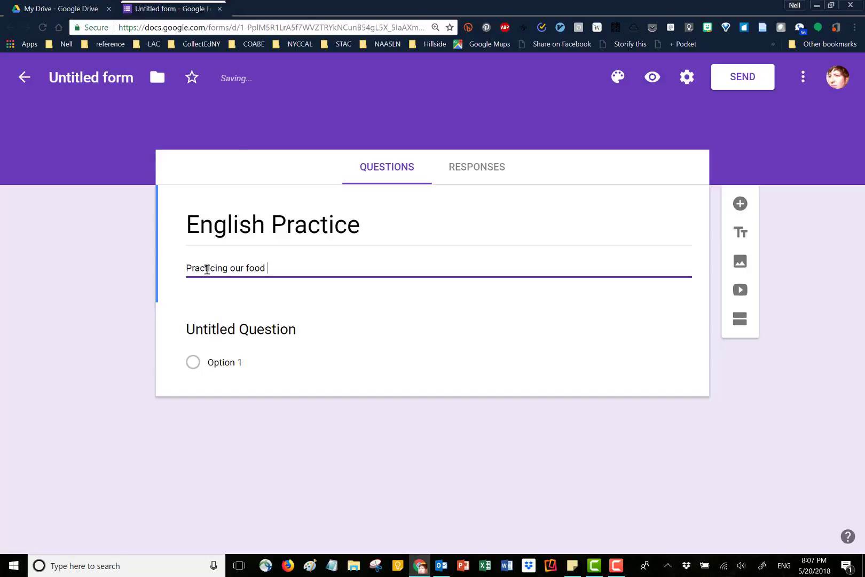
pyautogui.write('vocabulary')
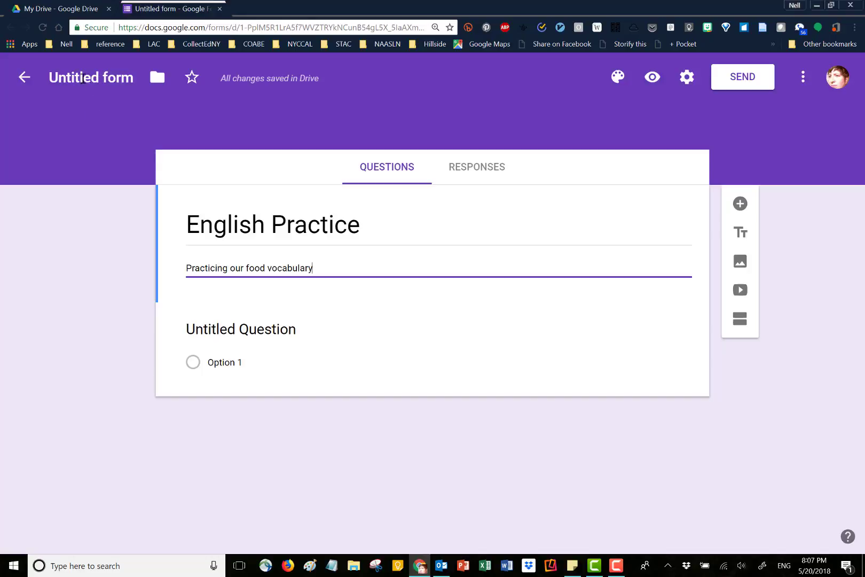
# - Rename the form file as "English Practice May 18"
pyautogui.click(81, 79)
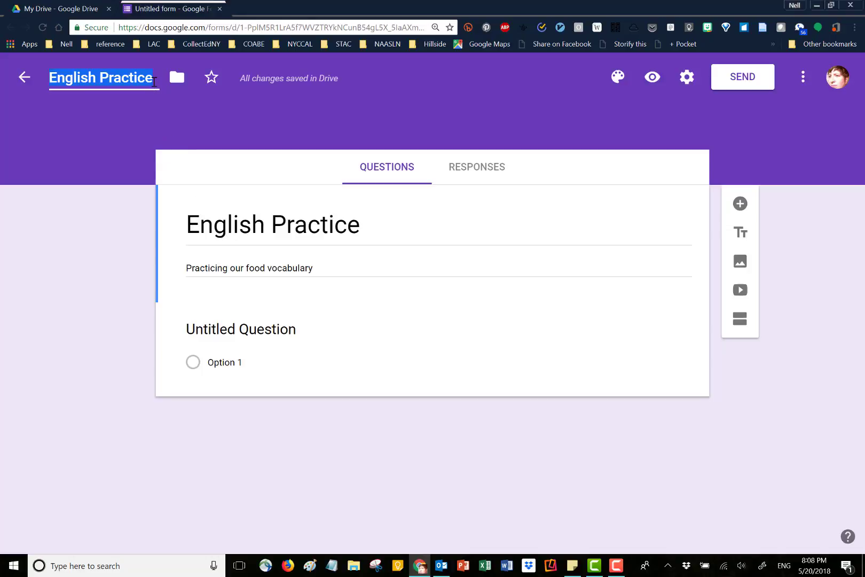
pyautogui.click(154, 80)
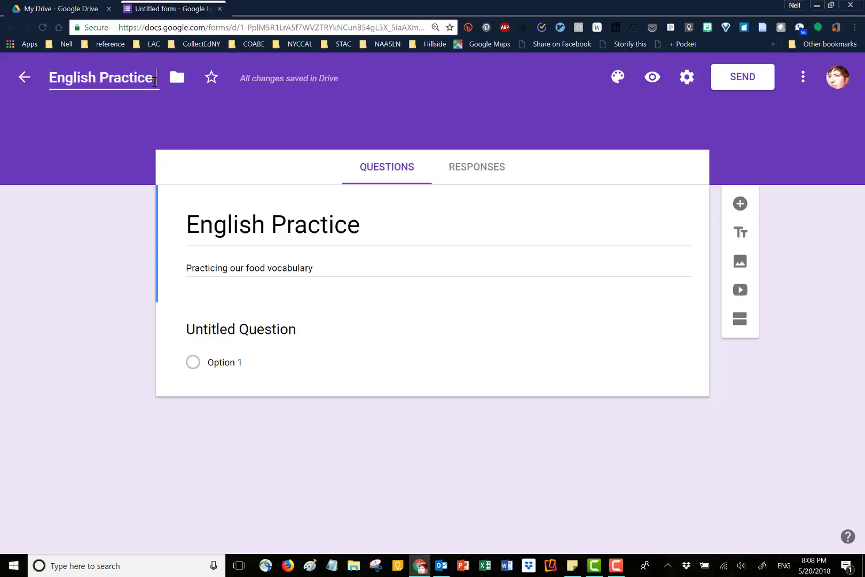
pyautogui.write('May')
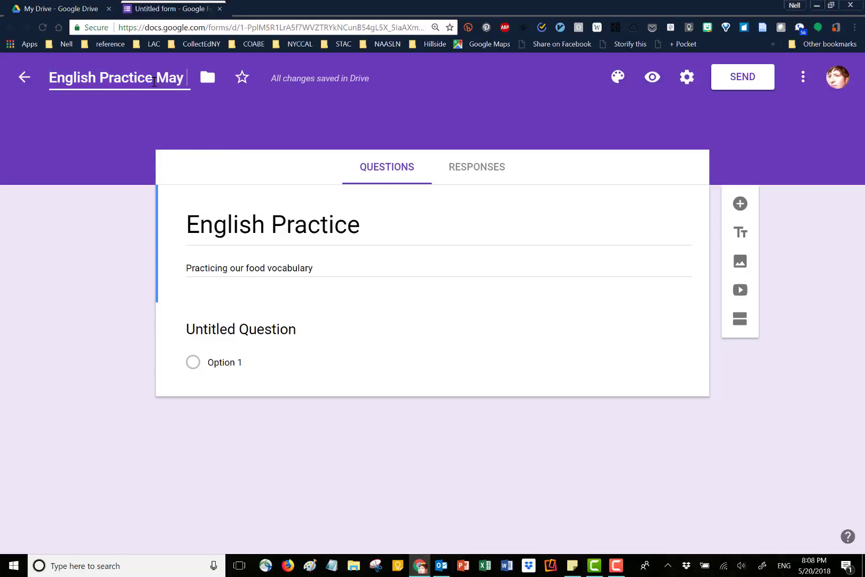
pyautogui.write(' 18')
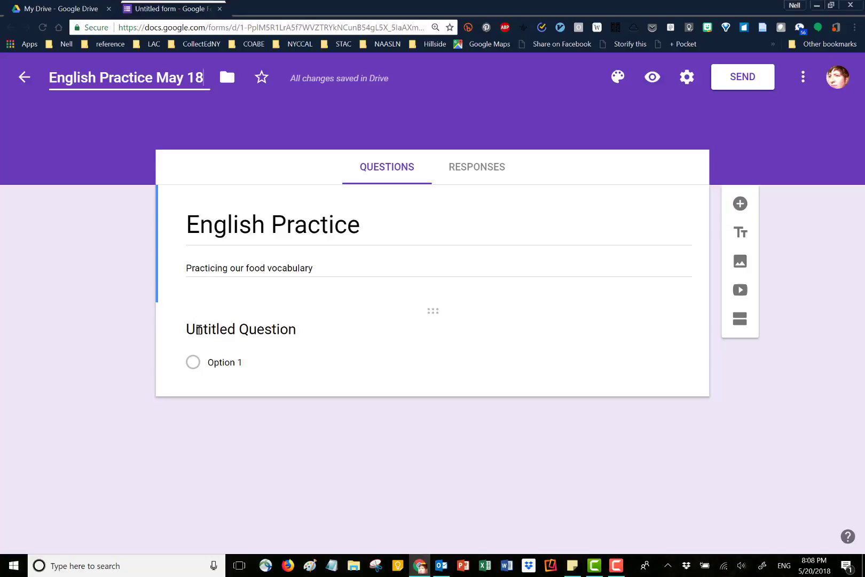
# - Enter "Which one is an apple?" as the first question, keeping the multiple choice type
pyautogui.click(199, 330)
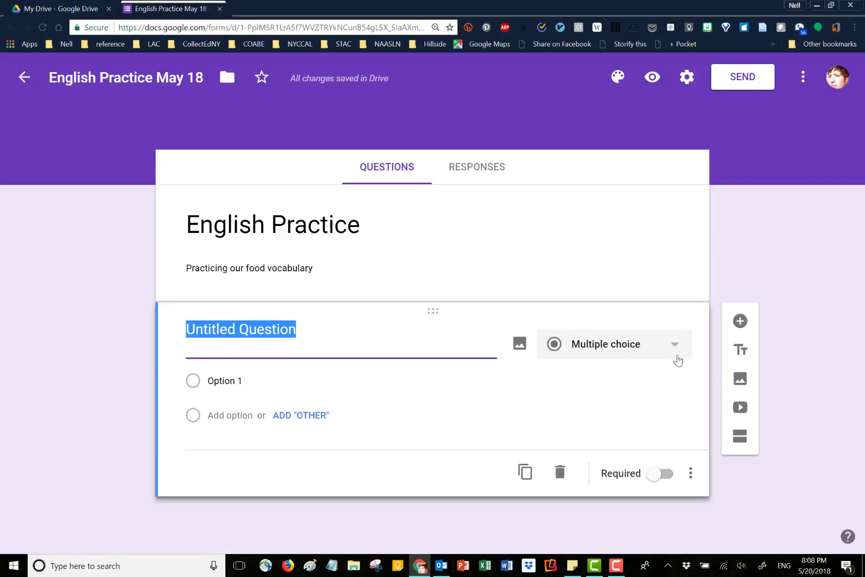
pyautogui.click(676, 347)
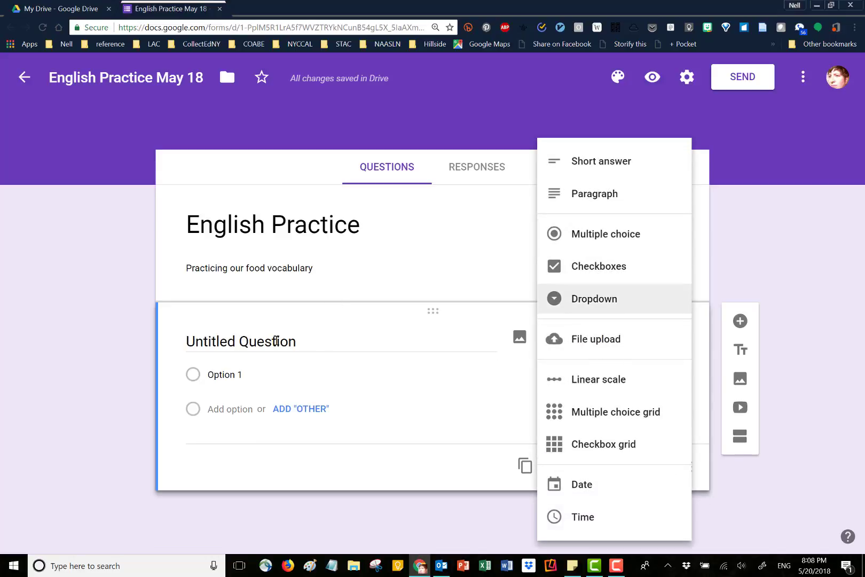
pyautogui.click(276, 341)
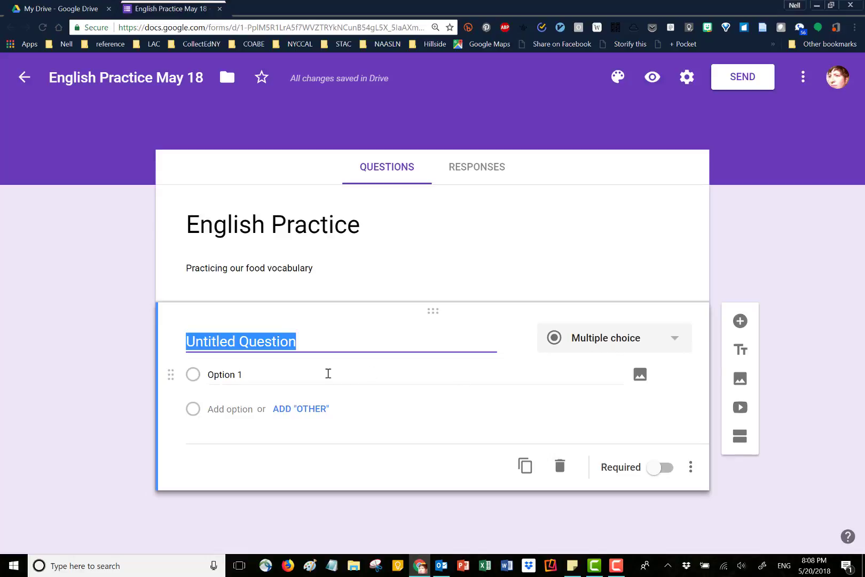
pyautogui.write('W')
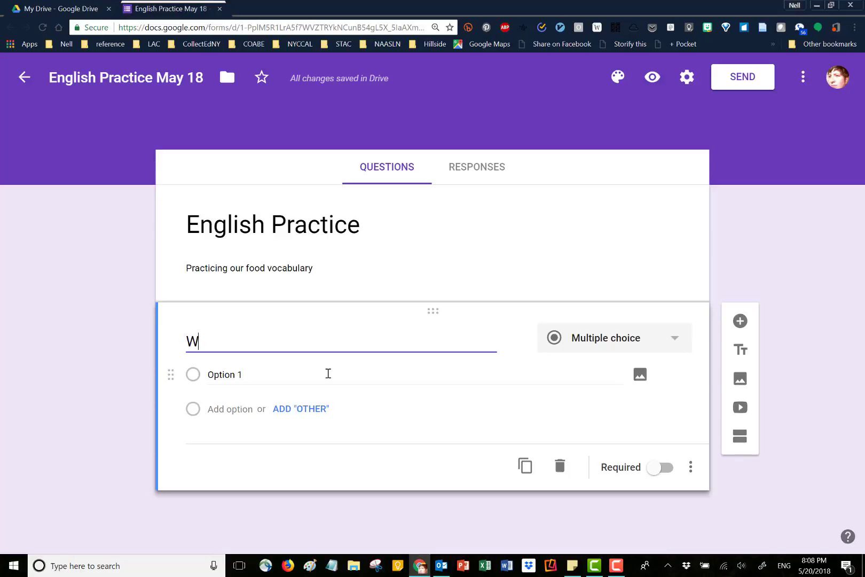
pyautogui.write('hich on')
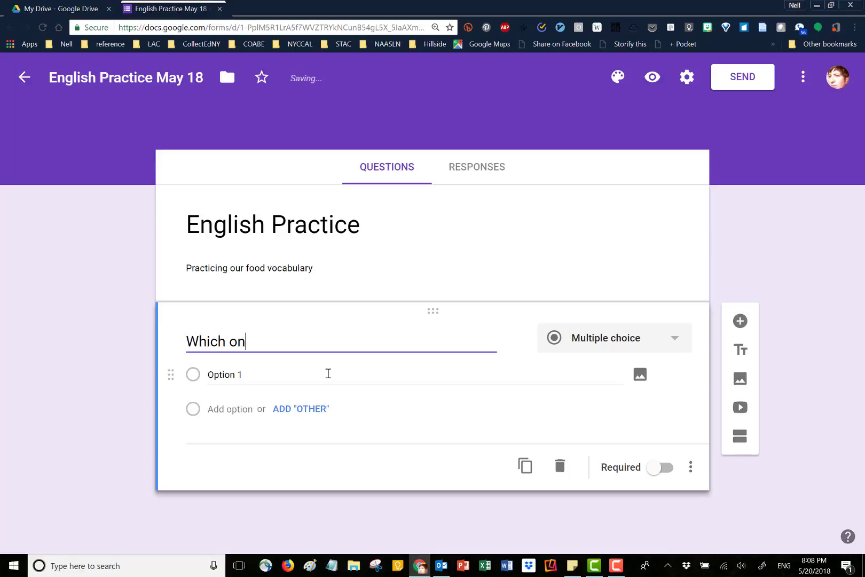
pyautogui.write('e is an apple?')
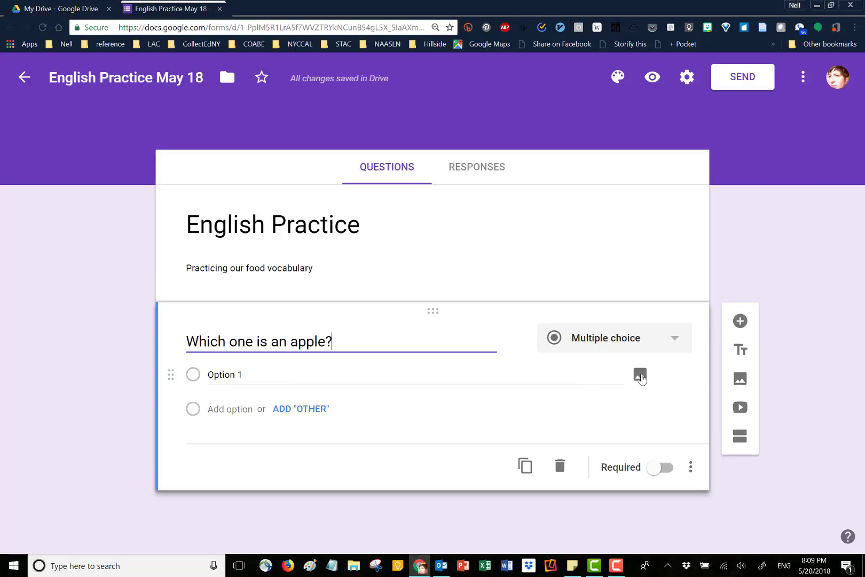
# - Search Google images for "apple" and insert the photo of a red apple on a white background into the first answer option
pyautogui.click(640, 376)
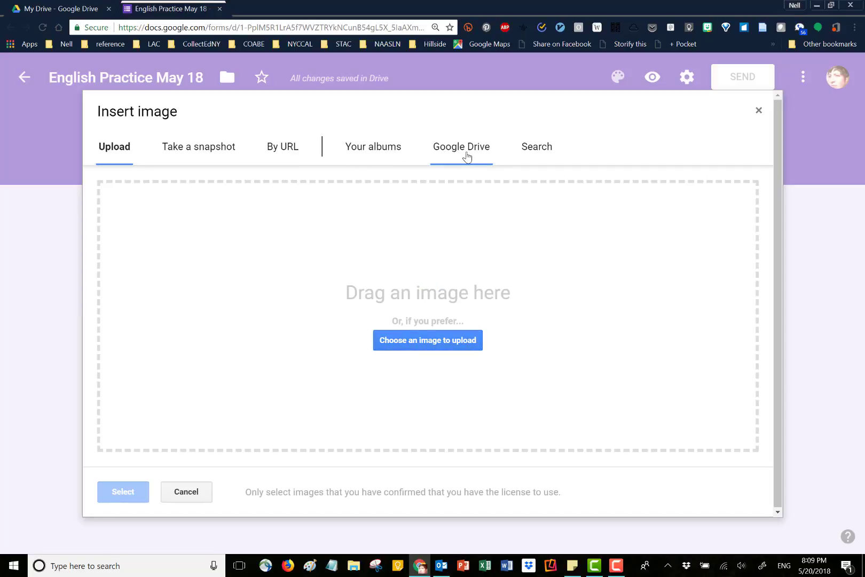
pyautogui.click(536, 152)
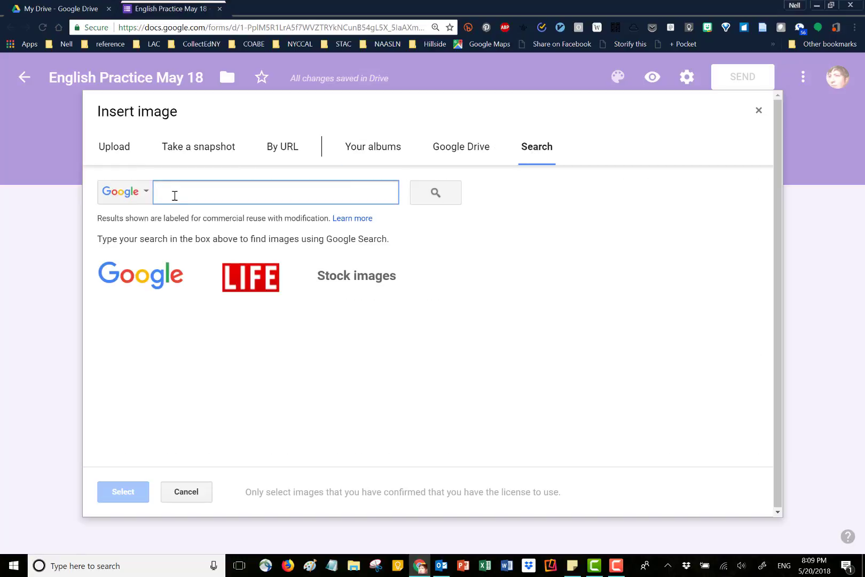
pyautogui.write('apple')
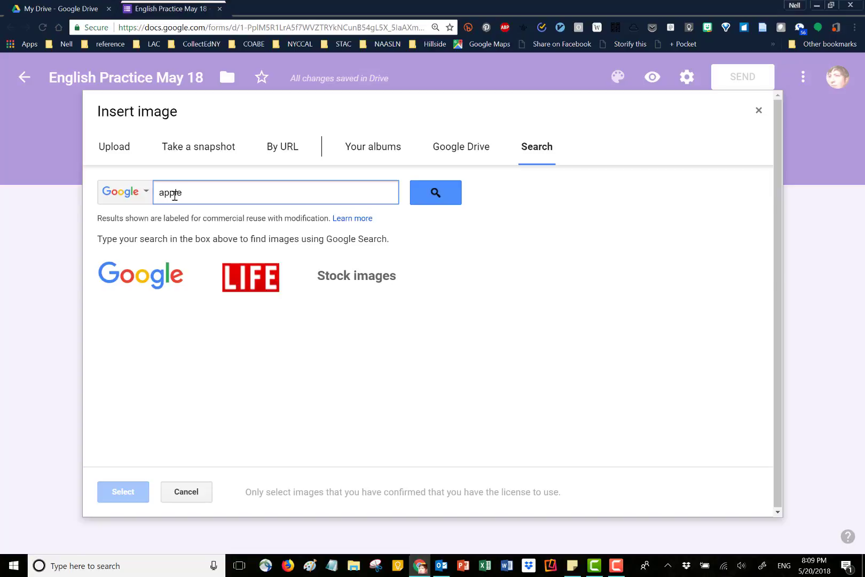
pyautogui.click(435, 198)
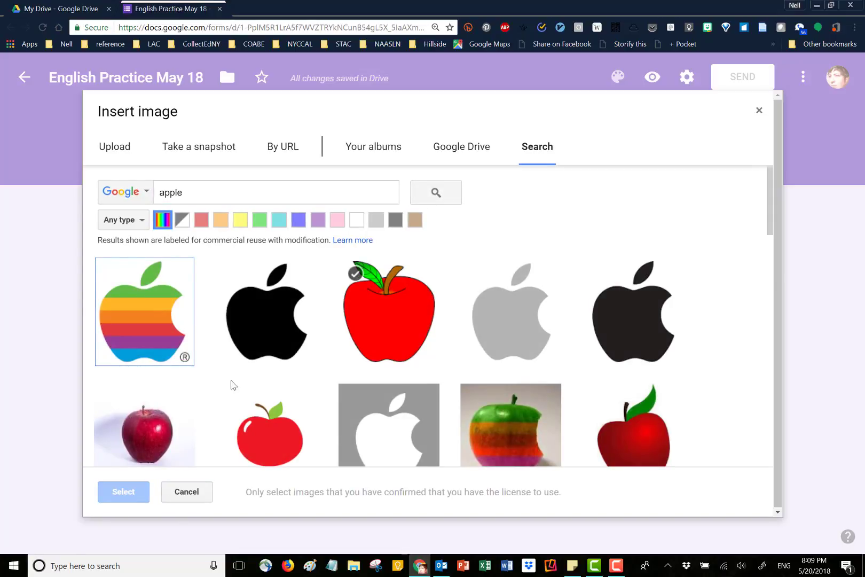
pyautogui.click(156, 443)
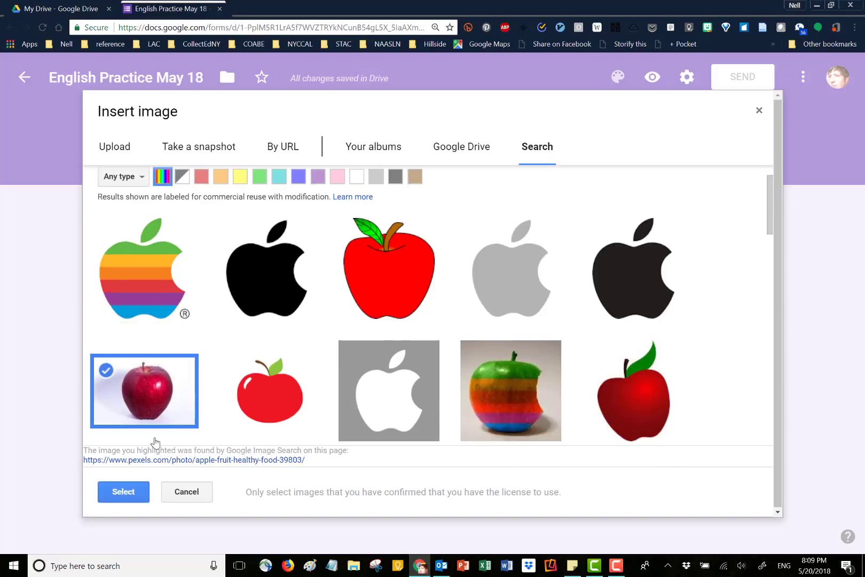
pyautogui.click(122, 492)
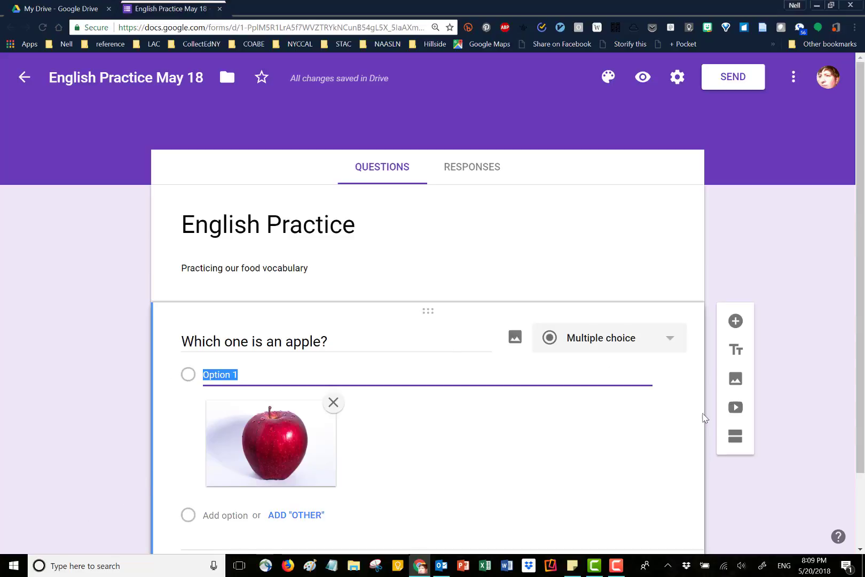
# - Add a second answer option and insert the upright photo of a blue-green leafy cabbage from an image search for "cabbage"
pyautogui.scroll(-2, 861, 299)
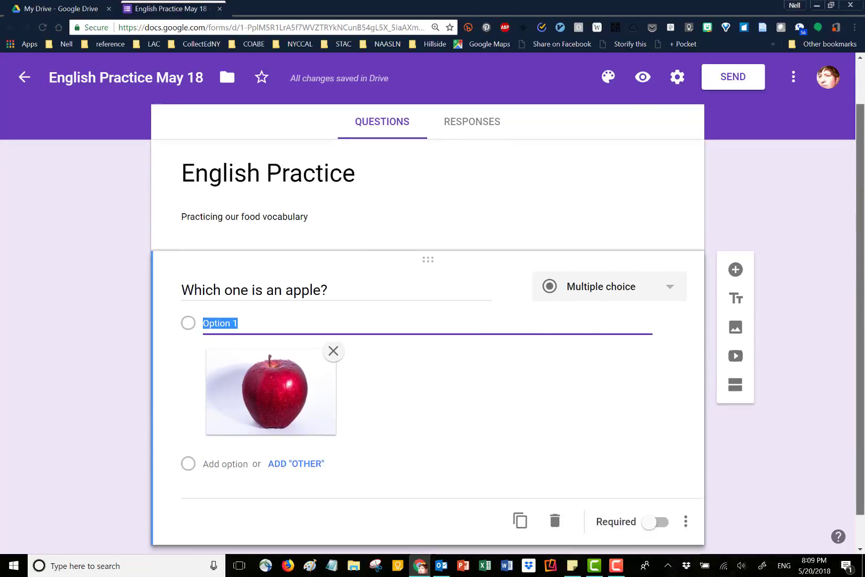
pyautogui.click(225, 446)
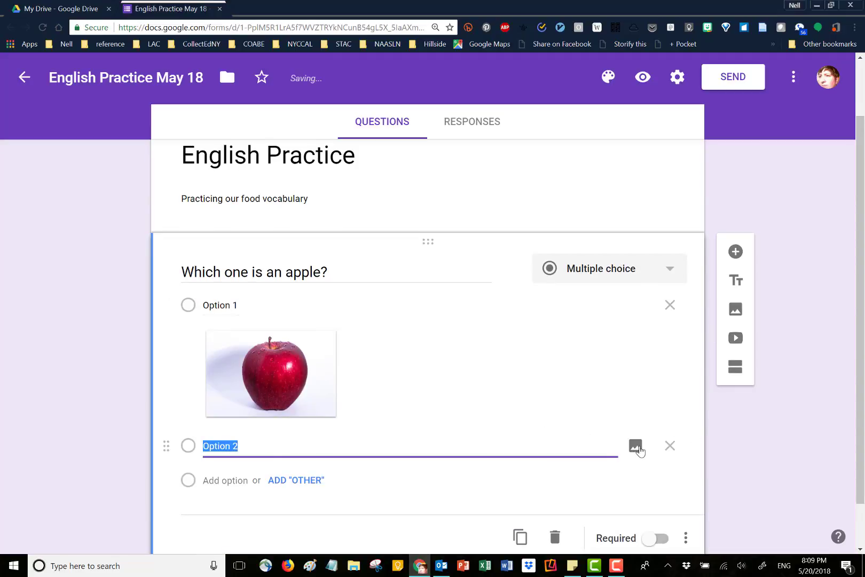
pyautogui.click(637, 447)
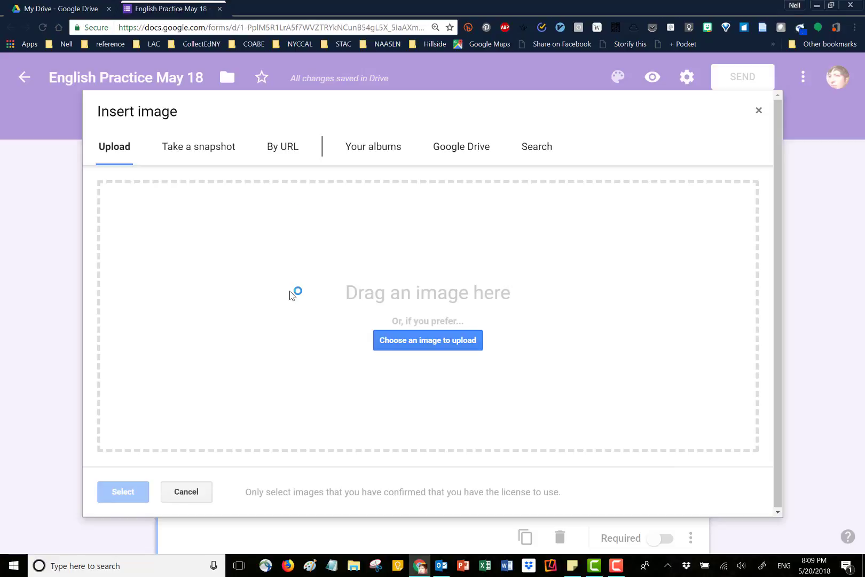
pyautogui.click(535, 148)
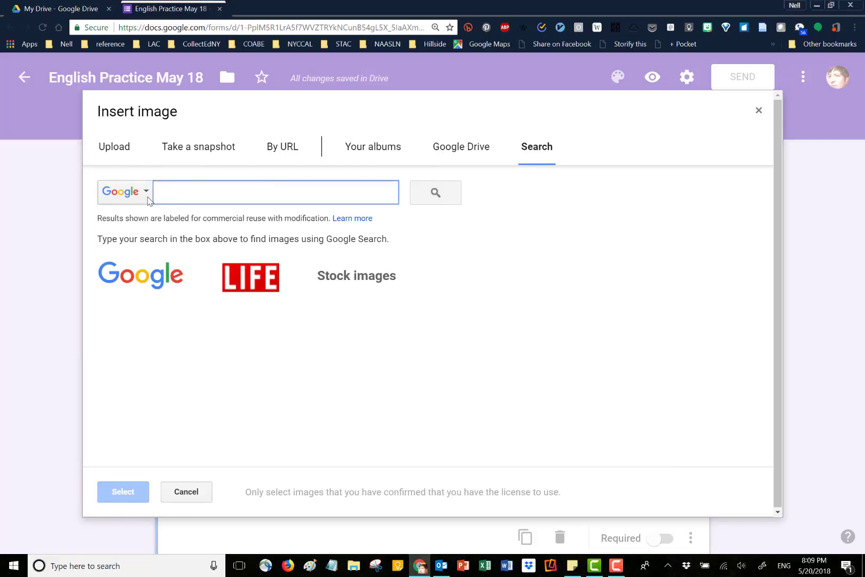
pyautogui.write('cabbage')
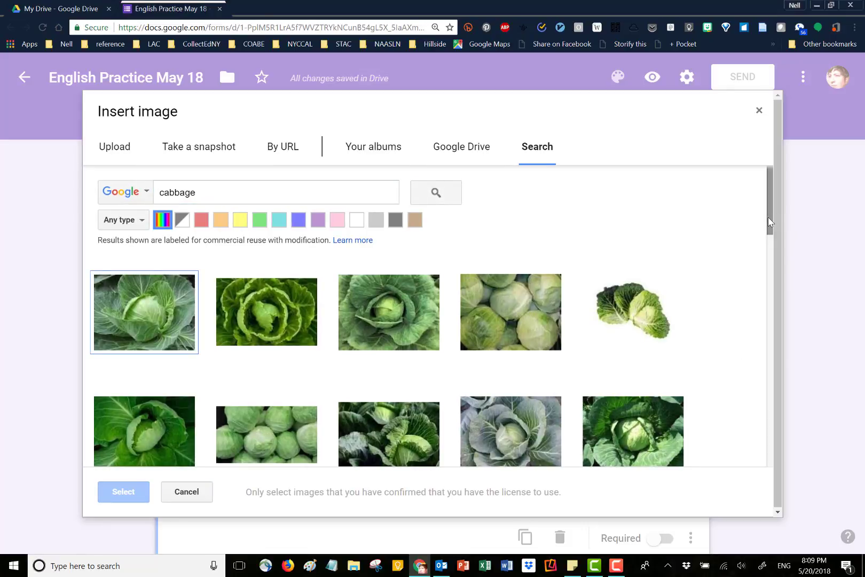
pyautogui.moveTo(771, 220); pyautogui.dragTo(810, 346)
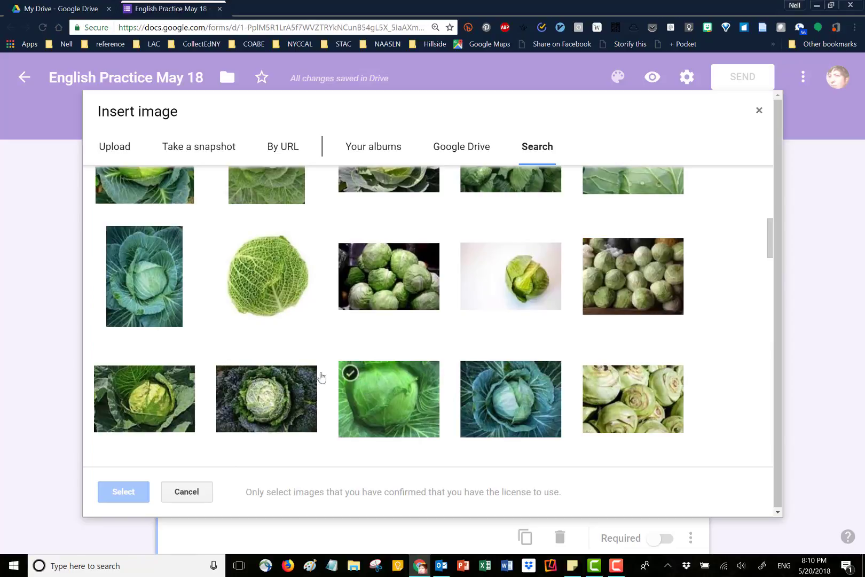
pyautogui.click(142, 277)
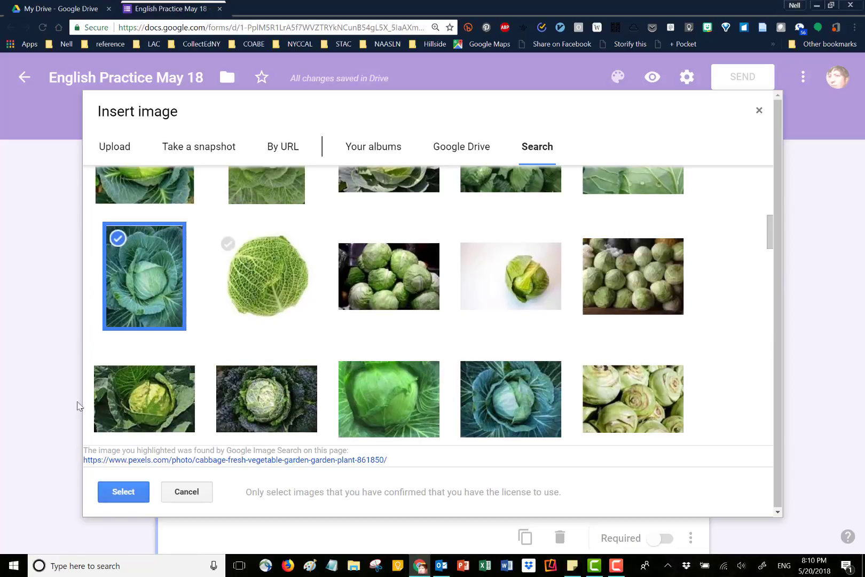
pyautogui.click(125, 493)
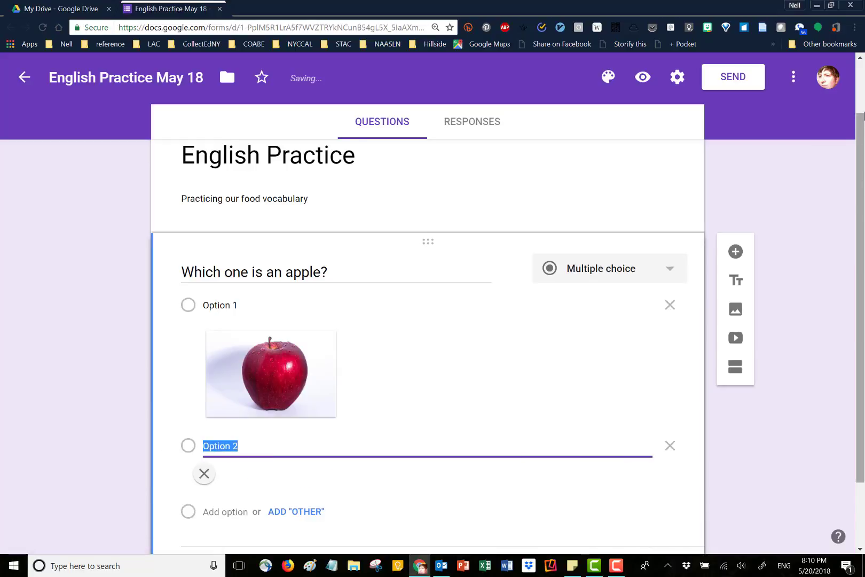
# - Label the apple image option "A" and the cabbage image option "B"
pyautogui.moveTo(861, 140); pyautogui.dragTo(862, 219)
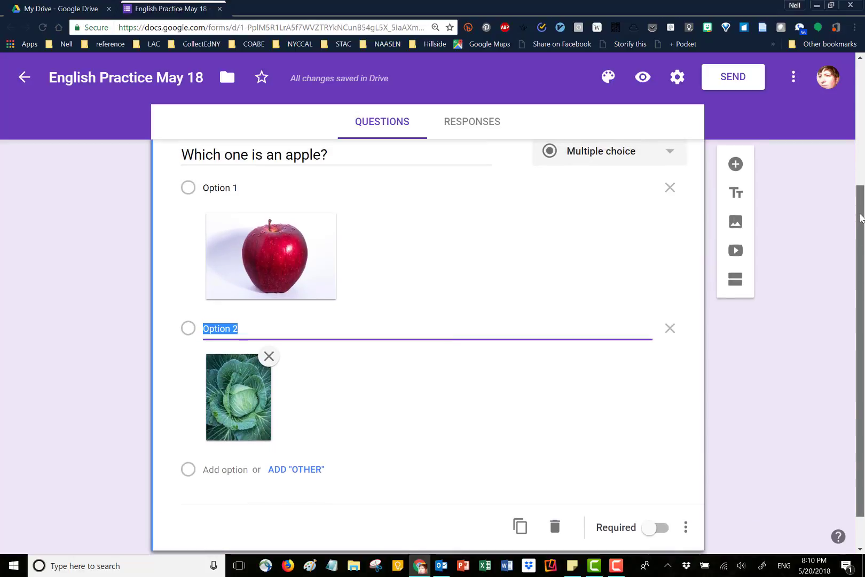
pyautogui.click(233, 185)
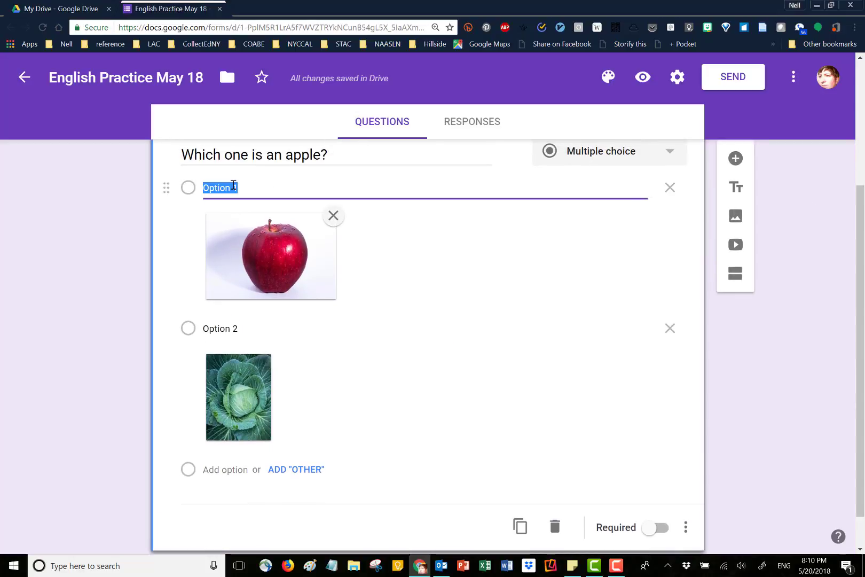
pyautogui.write('A')
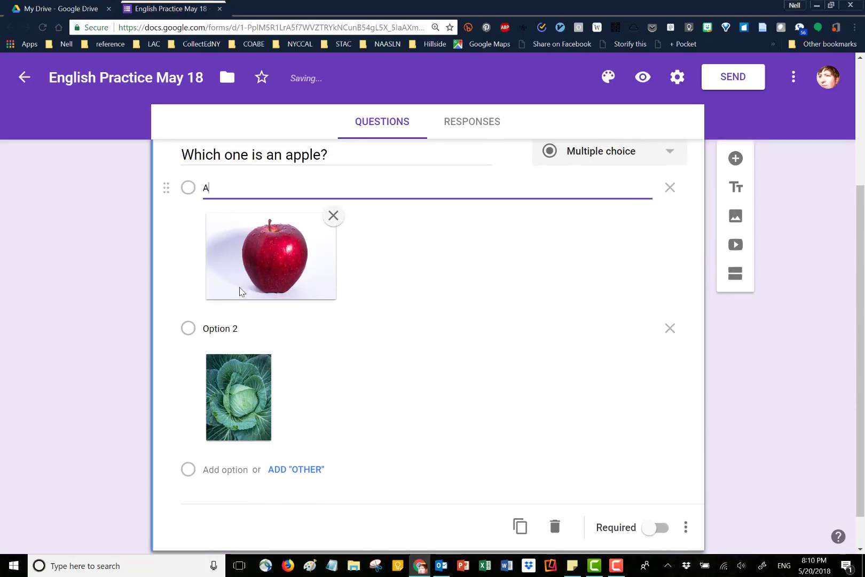
pyautogui.click(224, 329)
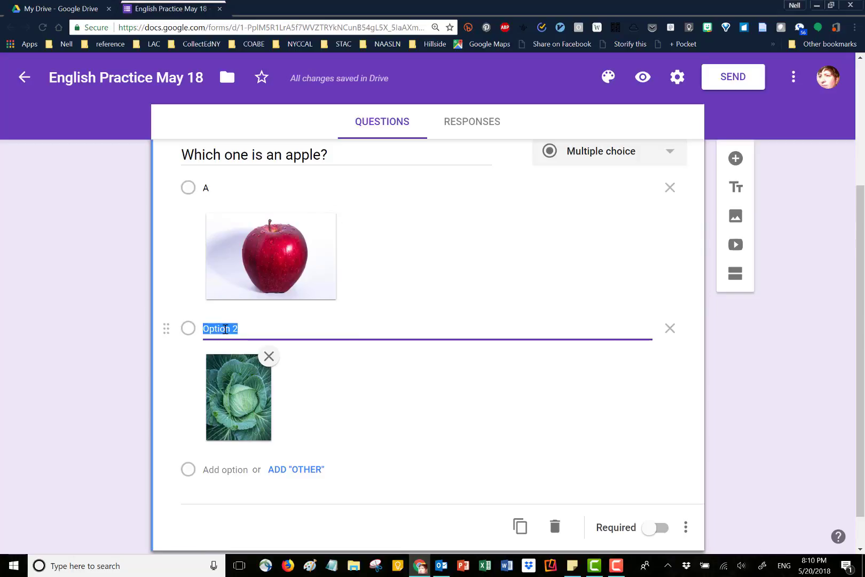
pyautogui.write('B')
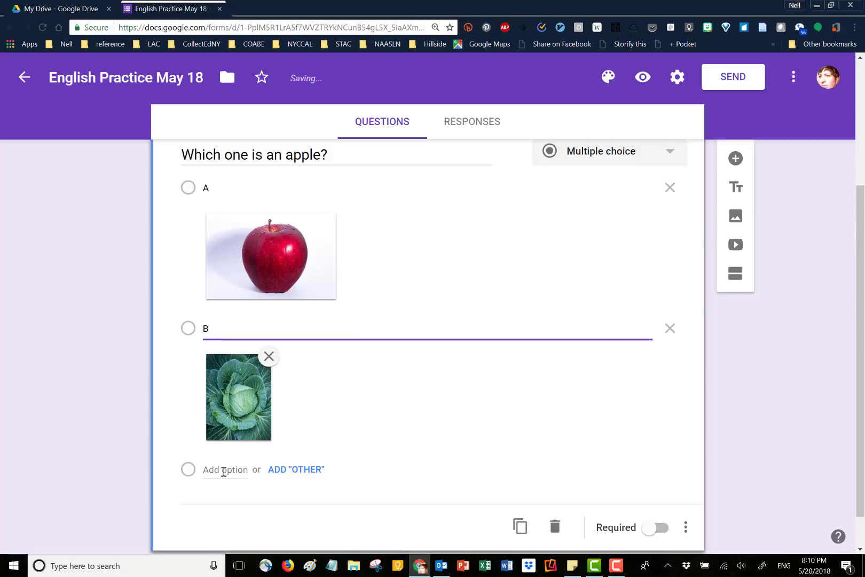
# - Add a third option labelled "C" and insert the photo of a single whole tomato on white from an image search for "Tomato"
pyautogui.click(224, 470)
pyautogui.write('C')
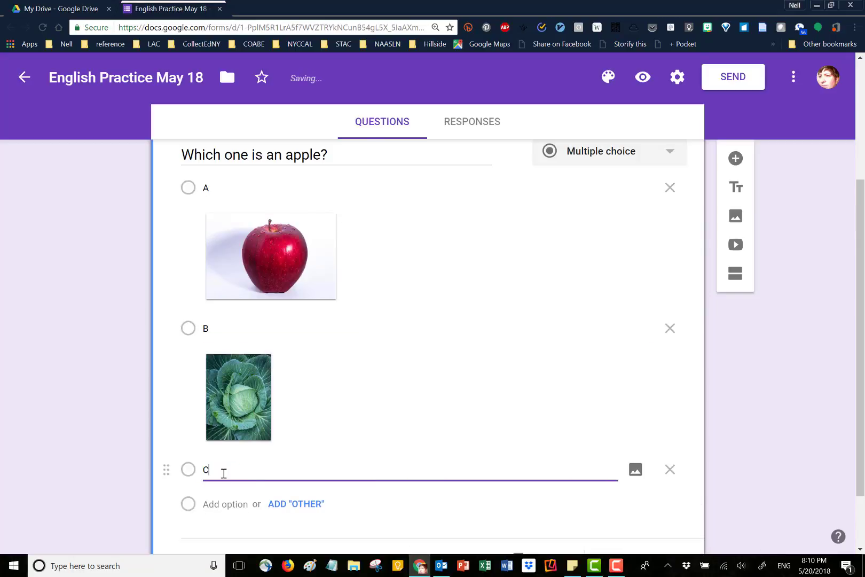
pyautogui.click(636, 470)
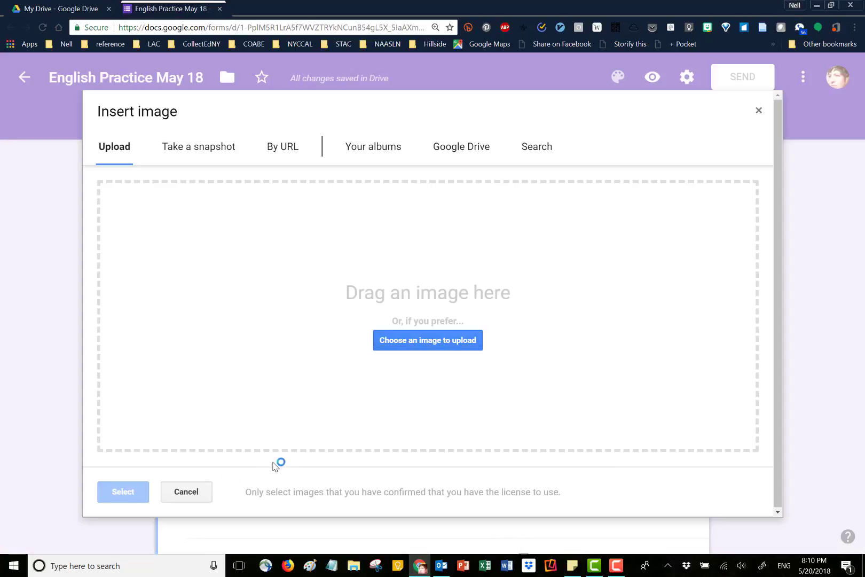
pyautogui.click(537, 150)
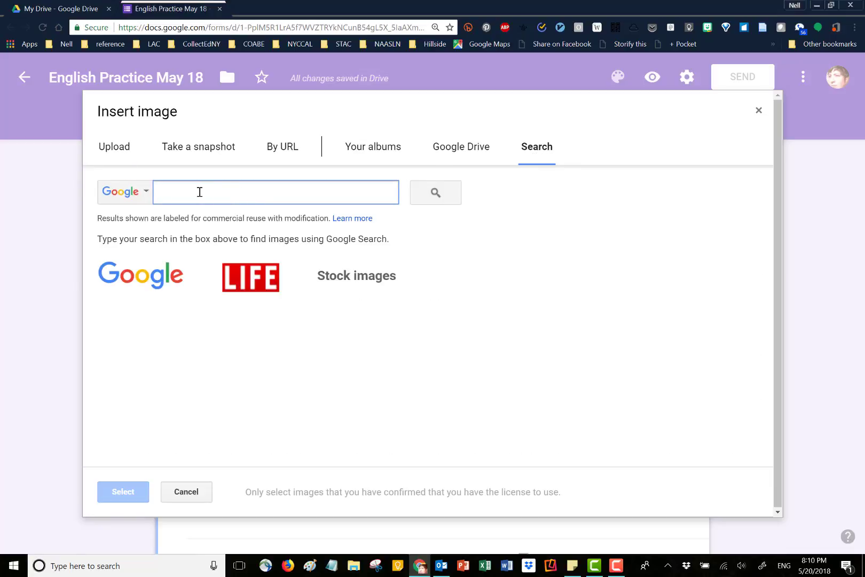
pyautogui.write('Tomato')
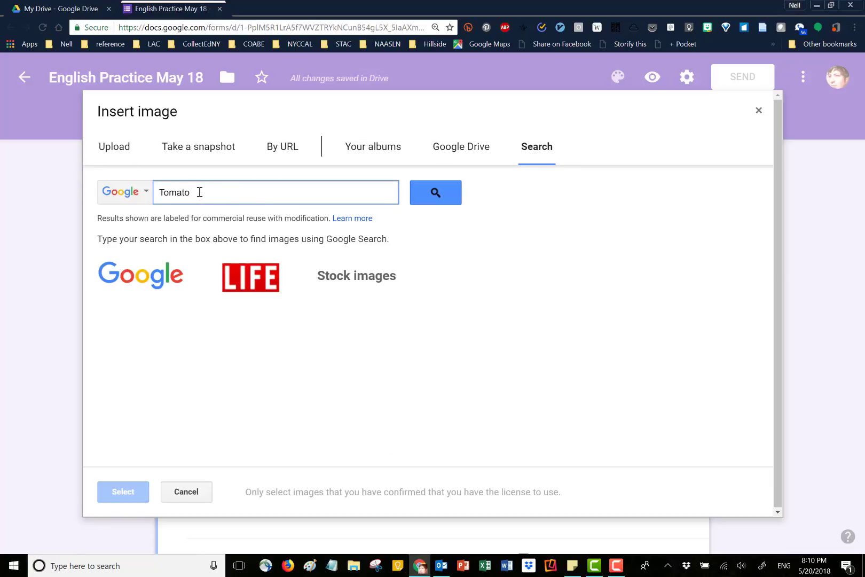
pyautogui.click(436, 194)
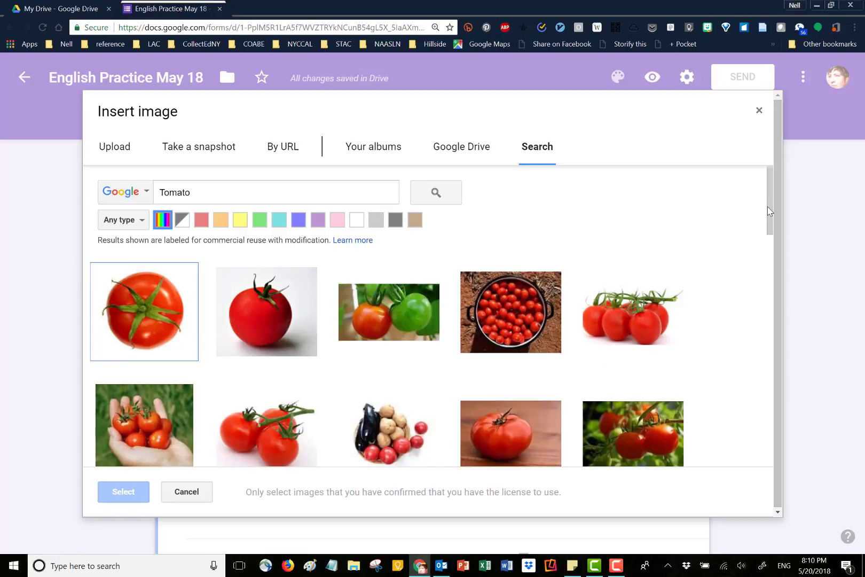
pyautogui.scroll(-4, 776, 256)
pyautogui.scroll(-2, 776, 253)
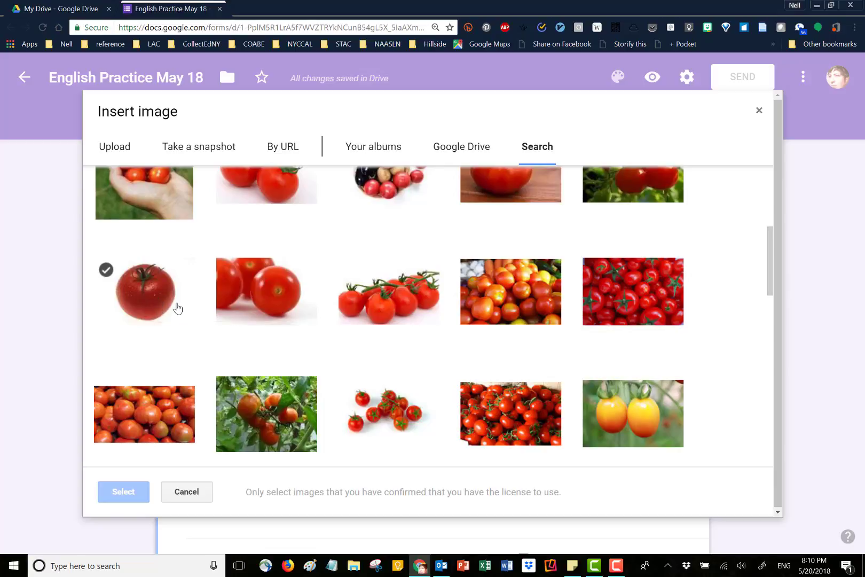
pyautogui.click(150, 298)
pyautogui.click(115, 493)
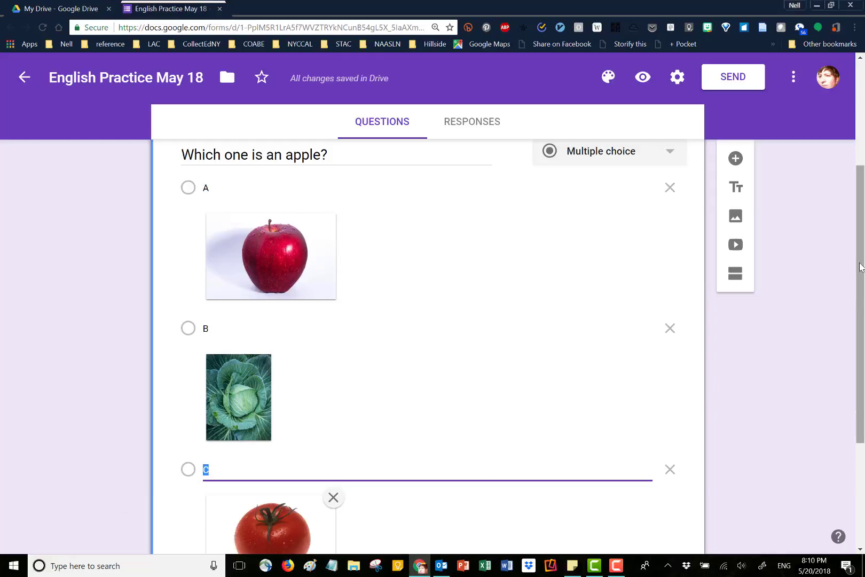
# - Make the apple question required and duplicate it
pyautogui.moveTo(860, 268); pyautogui.dragTo(863, 371)
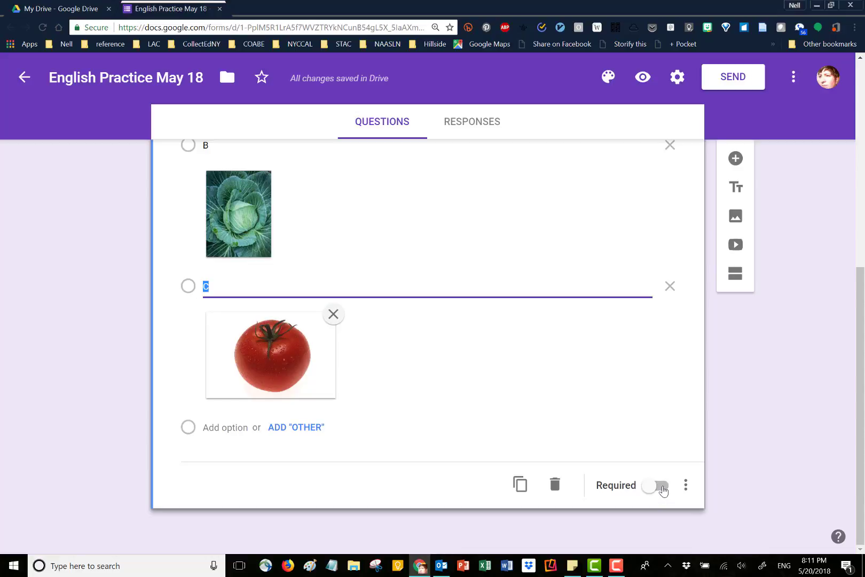
pyautogui.click(663, 490)
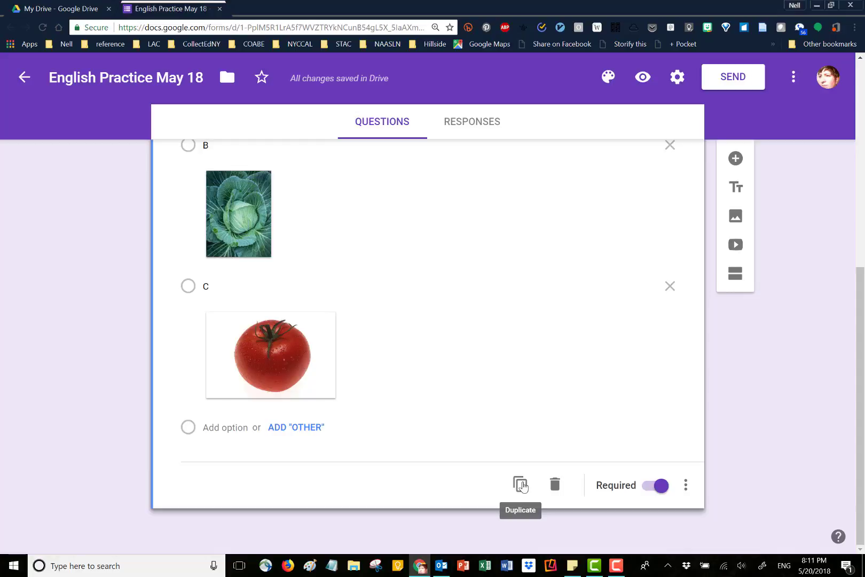
pyautogui.click(522, 485)
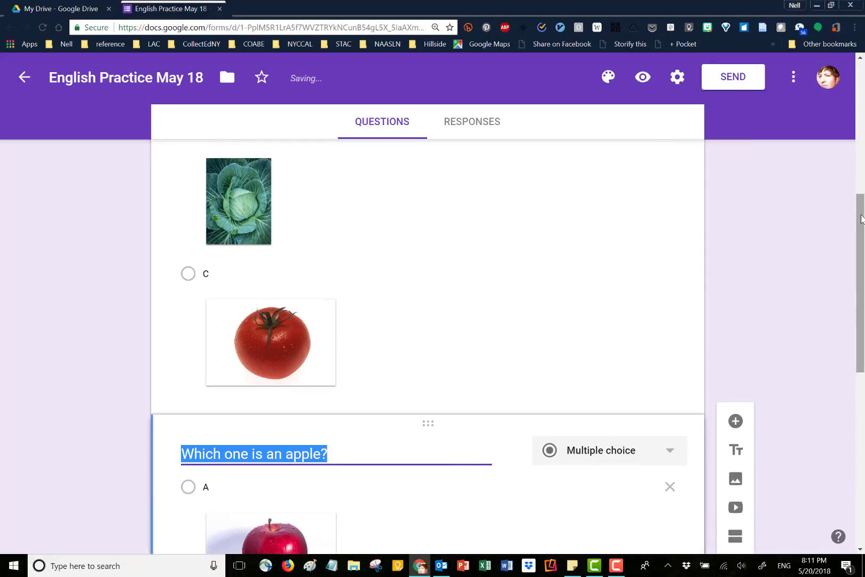
# - Change the duplicated question's text to "Which one is a cabbage?"
pyautogui.moveTo(860, 219); pyautogui.dragTo(860, 295)
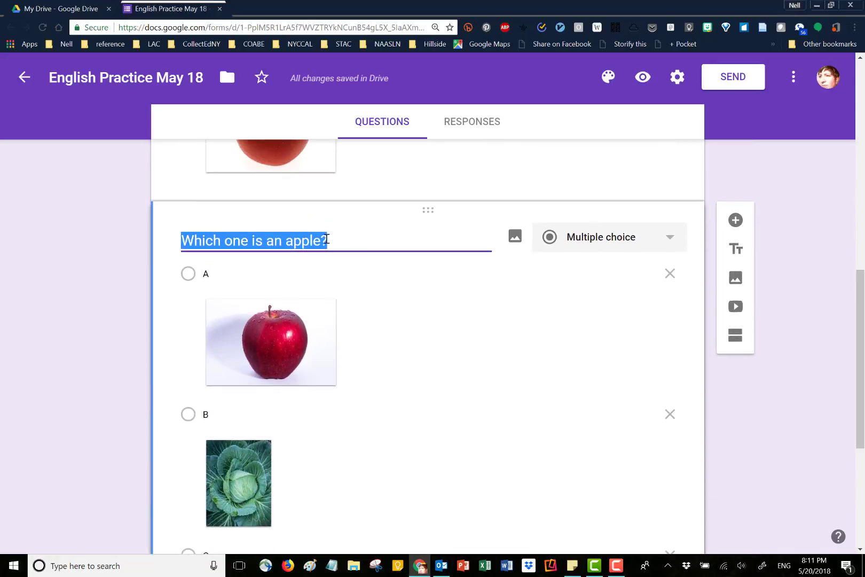
pyautogui.click(266, 242)
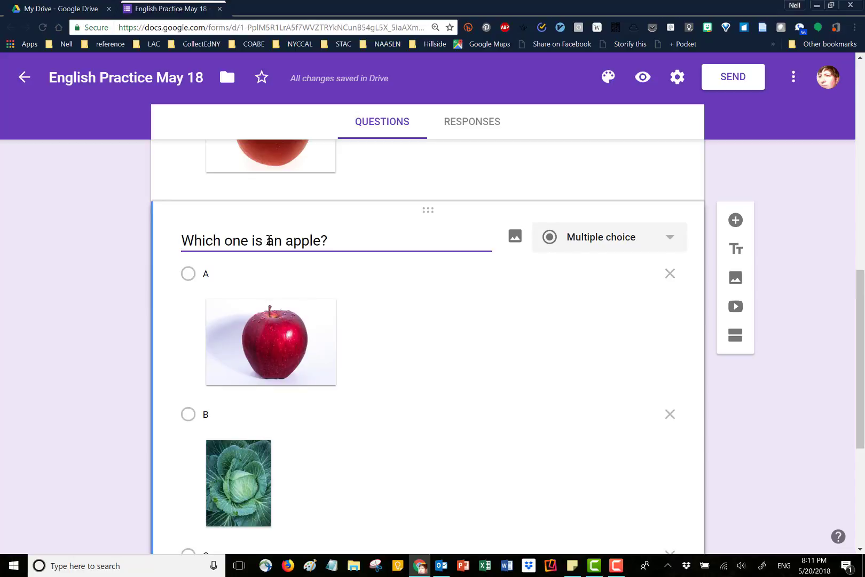
pyautogui.moveTo(274, 241); pyautogui.dragTo(321, 242)
pyautogui.write('cabbage')
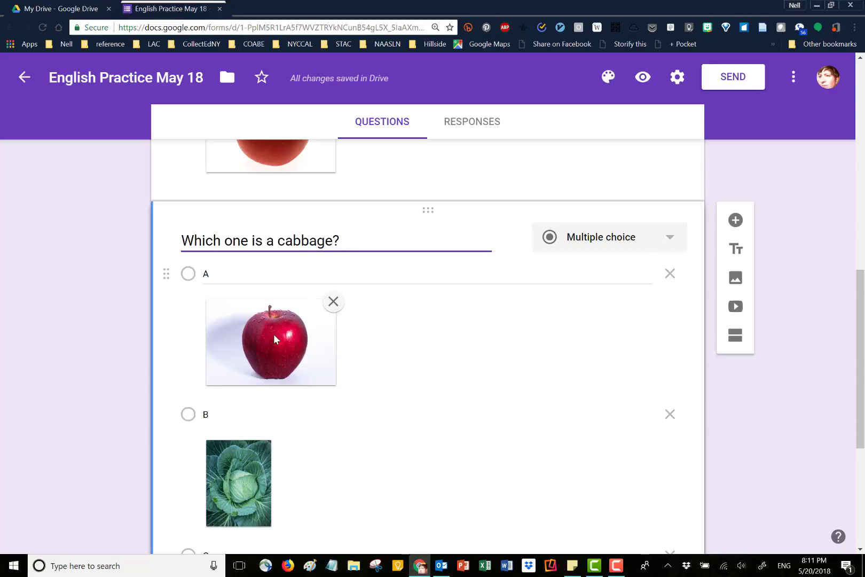
# - Replace option A's apple image in the cabbage question with the photo of a single leafy carrot on white, searching images for "carrot"
pyautogui.click(334, 303)
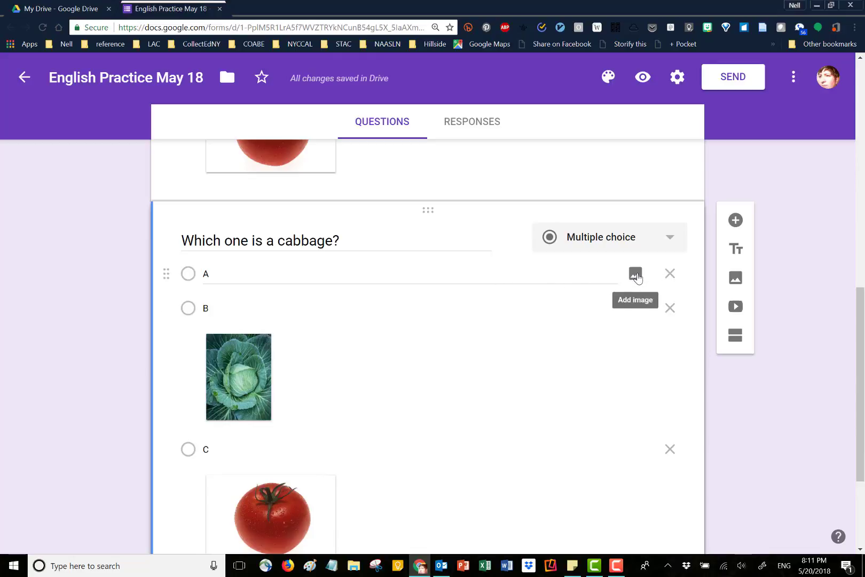
pyautogui.click(637, 277)
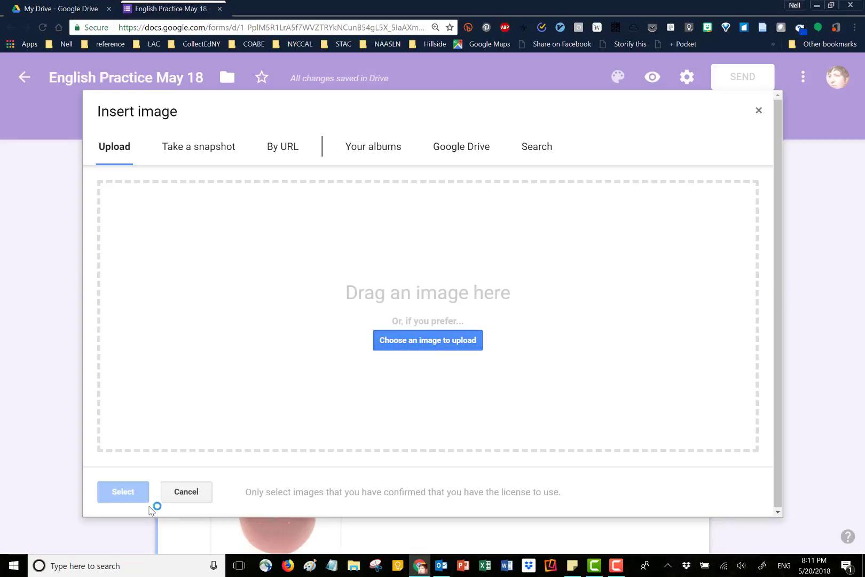
pyautogui.click(536, 151)
pyautogui.write('carrot')
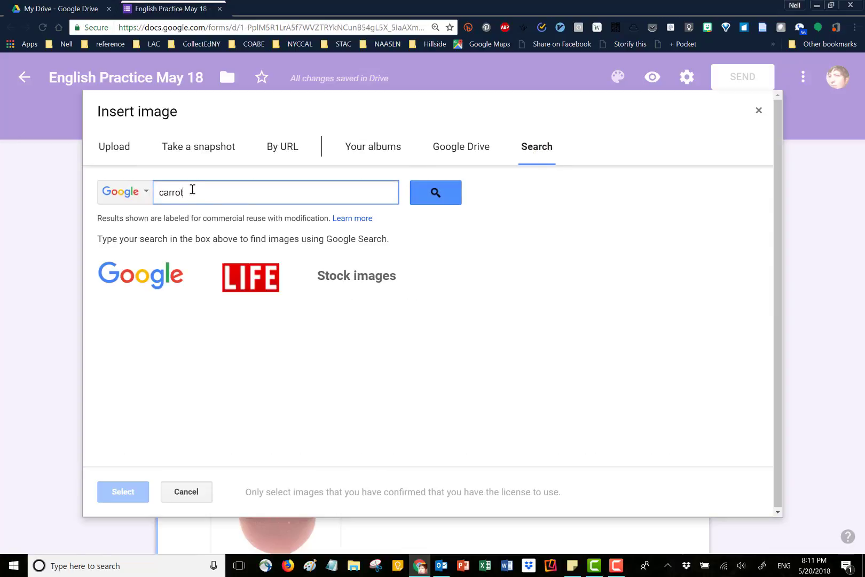
pyautogui.press('Return')
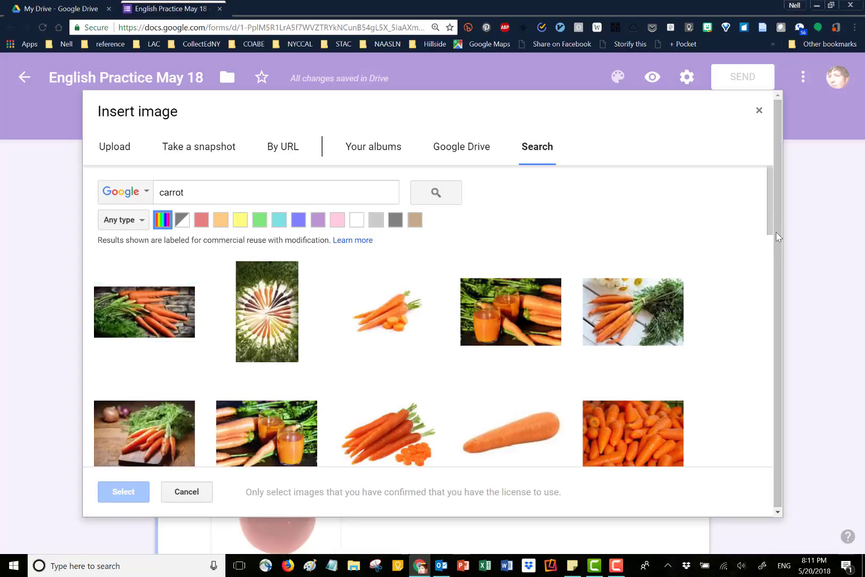
pyautogui.moveTo(769, 231); pyautogui.dragTo(852, 363)
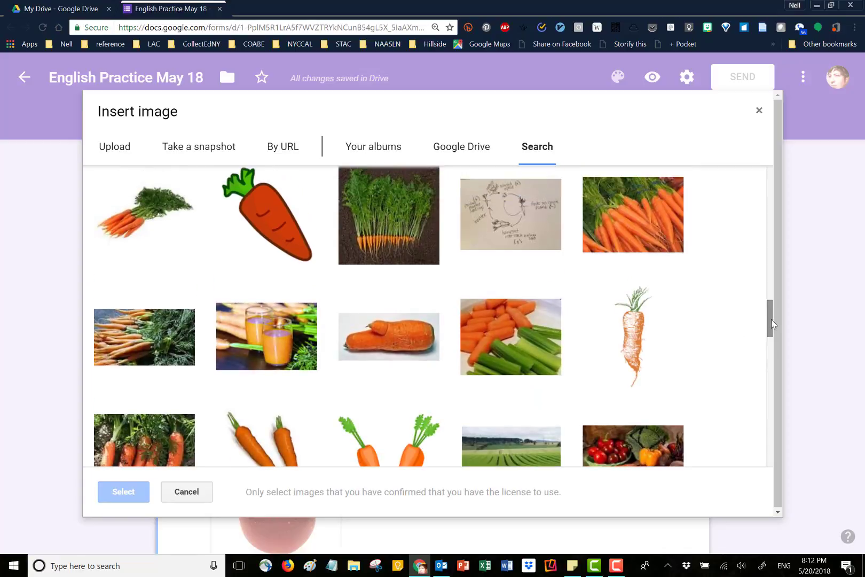
pyautogui.moveTo(771, 319)
pyautogui.mouseDown()
pyautogui.moveTo(839, 495)
pyautogui.moveTo(822, 467)
pyautogui.mouseUp()
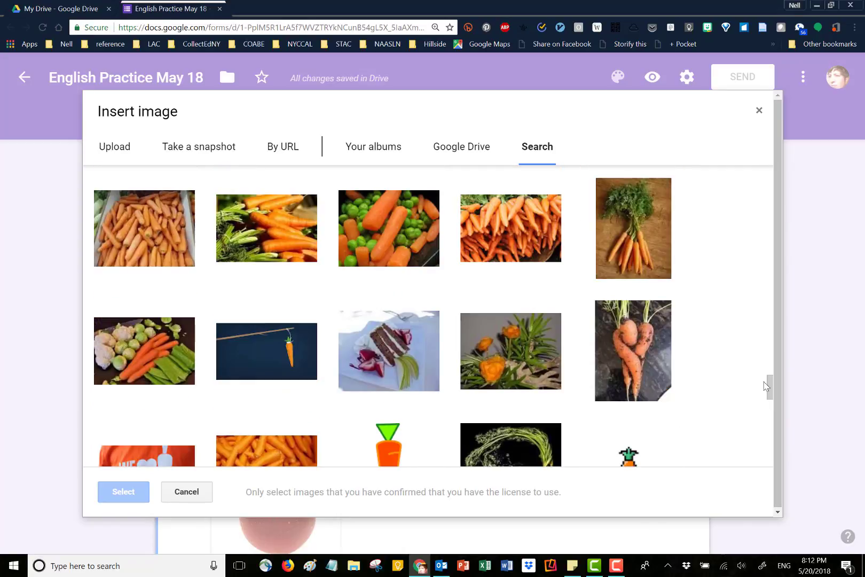
pyautogui.moveTo(770, 393); pyautogui.dragTo(759, 319)
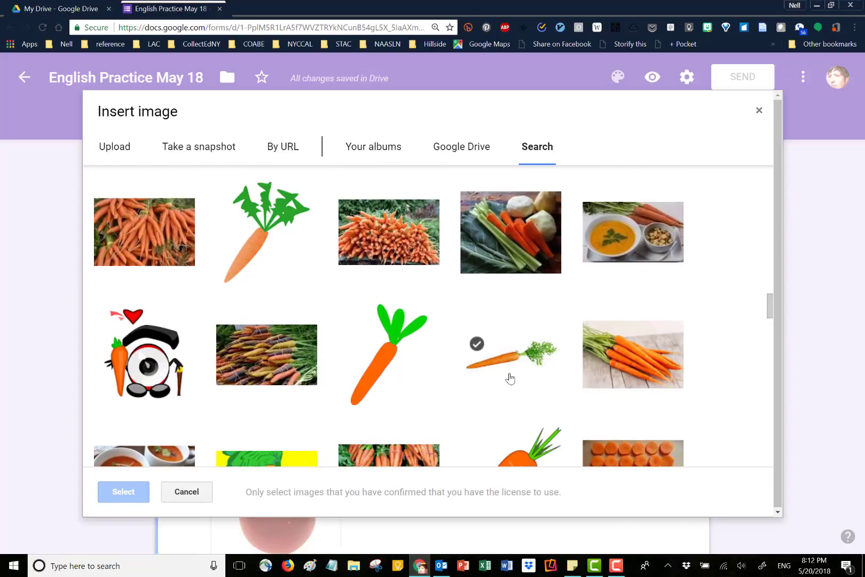
pyautogui.click(508, 357)
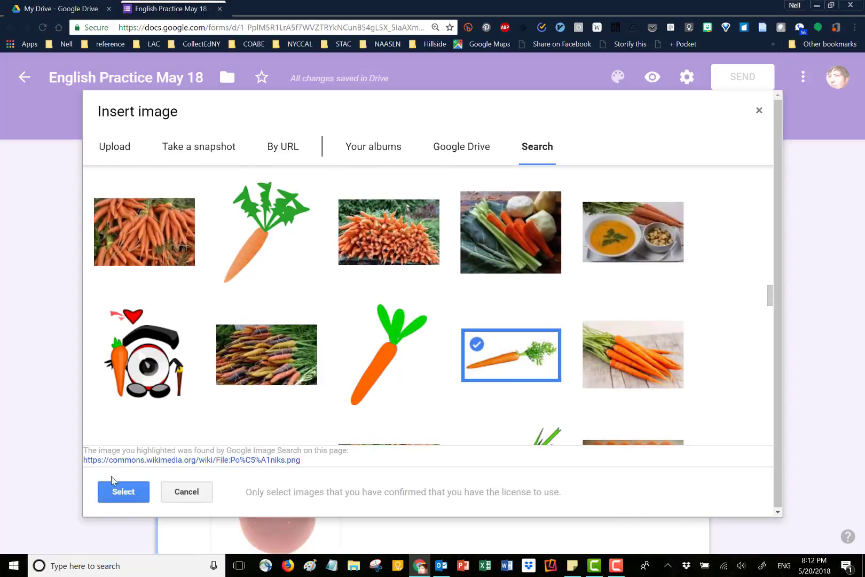
pyautogui.click(116, 495)
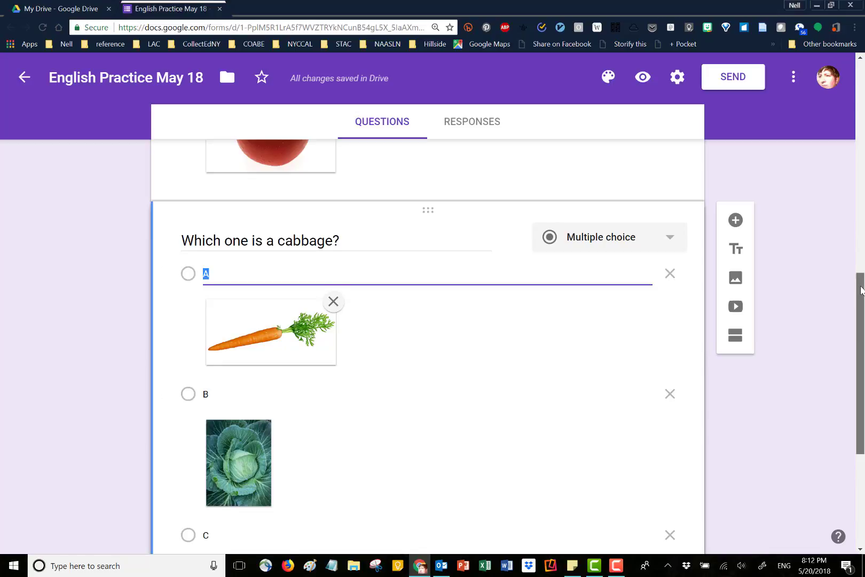
# - Add a short answer question reading "What is your name?" below the cabbage question
pyautogui.moveTo(859, 289); pyautogui.dragTo(863, 326)
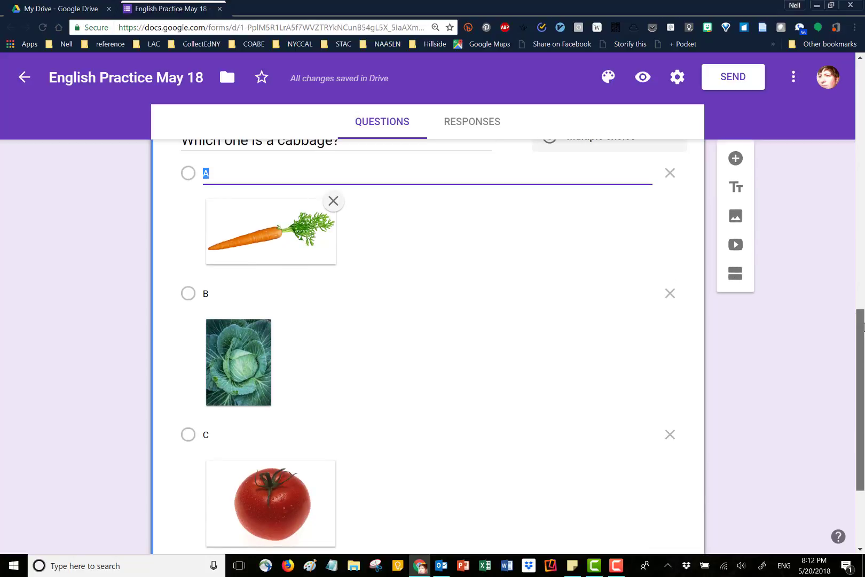
pyautogui.click(736, 159)
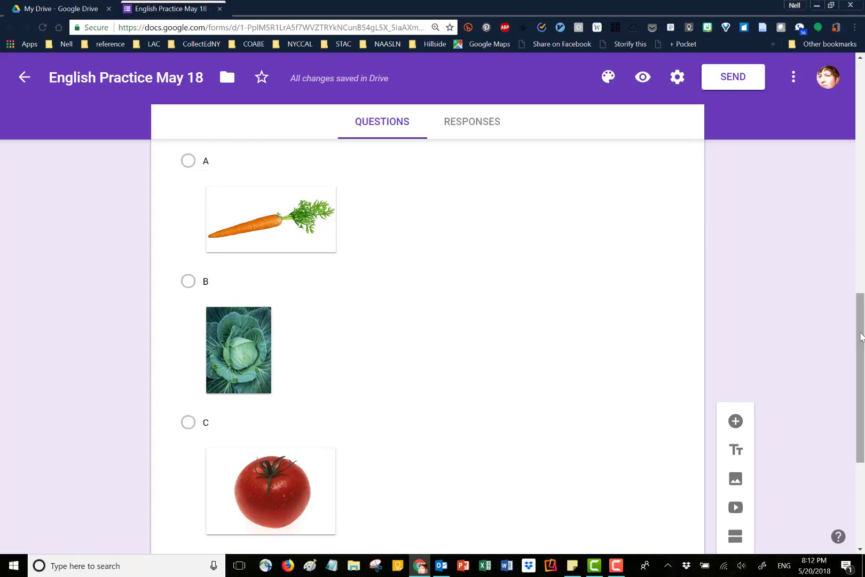
pyautogui.scroll(-3, 860, 337)
pyautogui.scroll(-1, 861, 427)
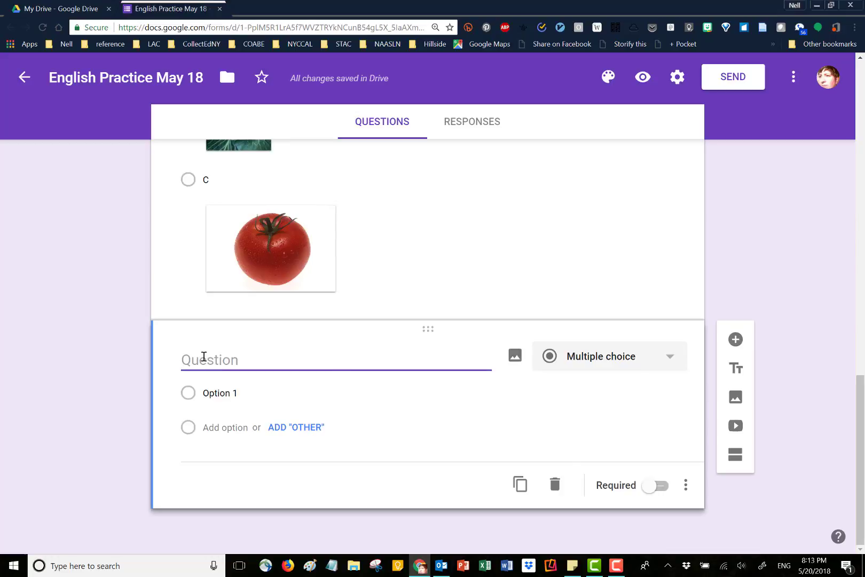
pyautogui.write('What is your name?')
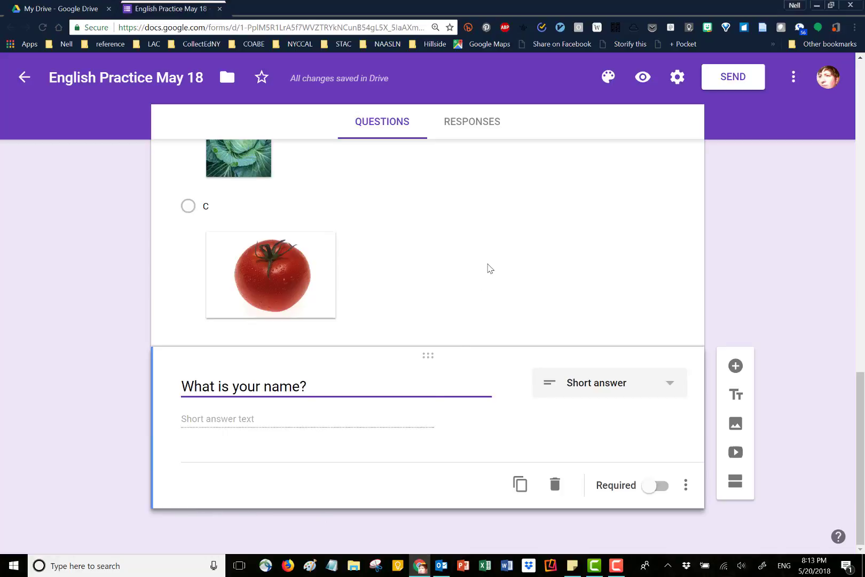
# - Move the "What is your name?" question to the start of the form, above the apple question
pyautogui.click(477, 220)
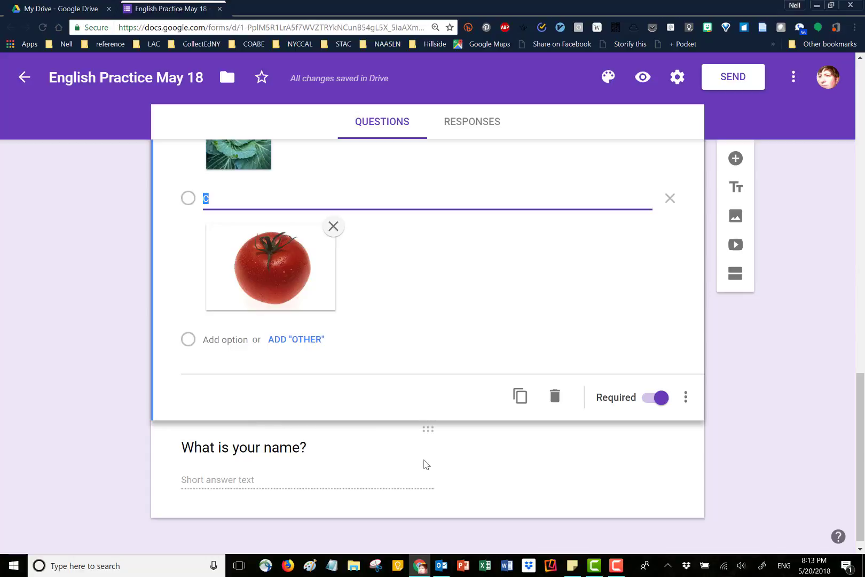
pyautogui.click(426, 464)
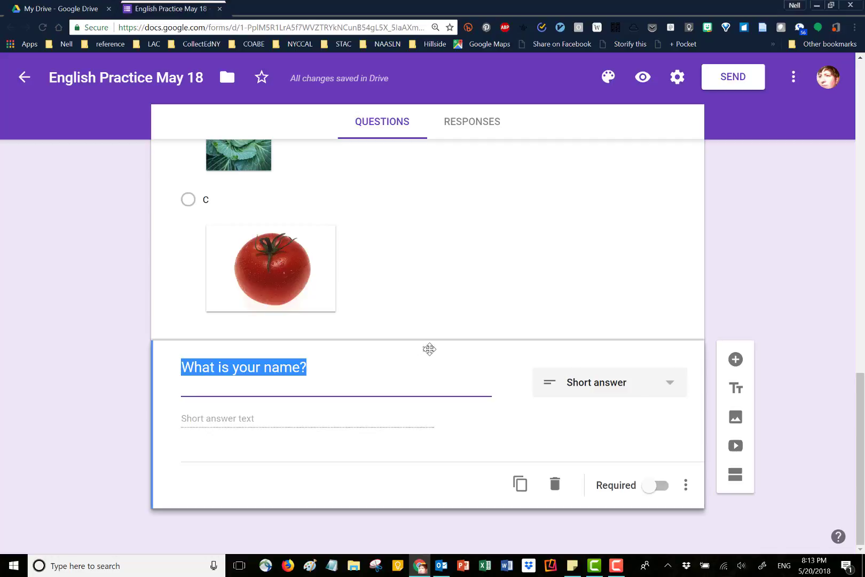
pyautogui.moveTo(429, 346); pyautogui.dragTo(414, 42)
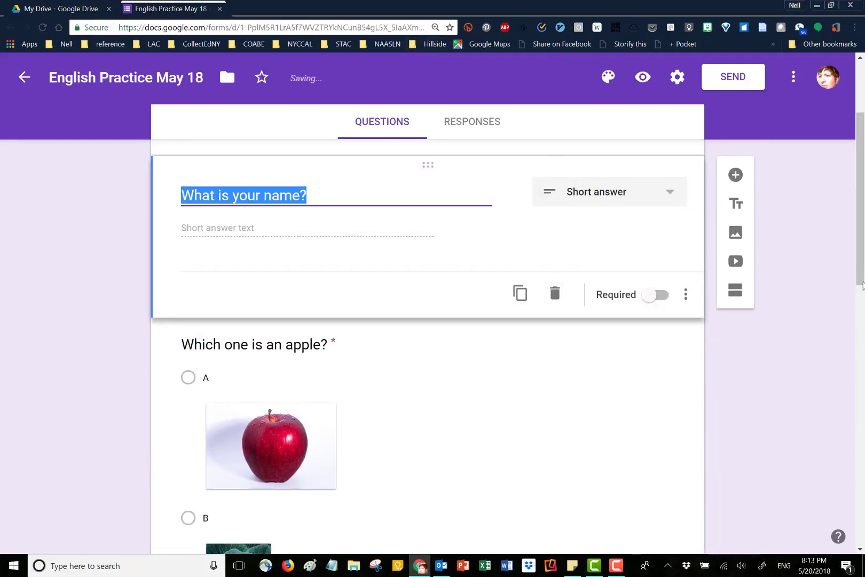
pyautogui.moveTo(861, 268)
pyautogui.mouseDown()
pyautogui.moveTo(862, 528)
pyautogui.moveTo(858, 257)
pyautogui.mouseUp()
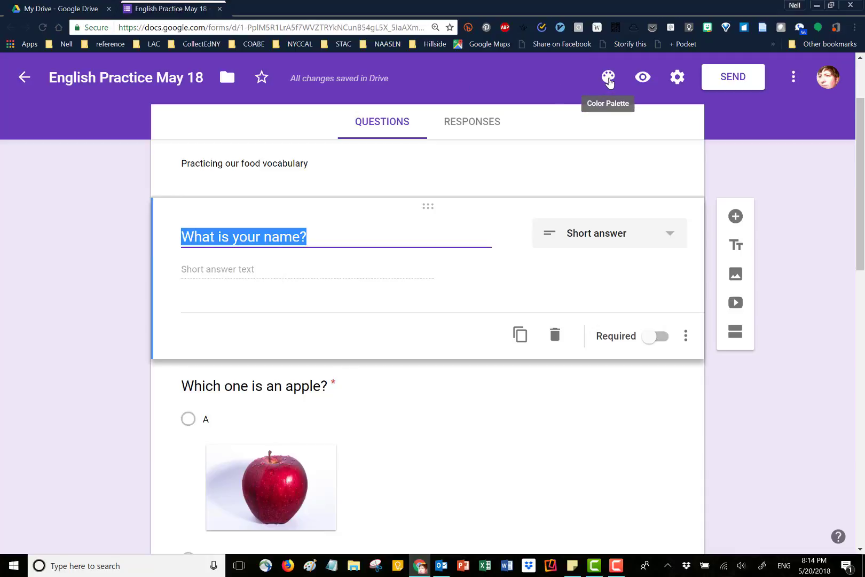
# - Apply the Food and dining theme image of ants carrying an apple, grapes, watermelon and a cookie as the form's header
pyautogui.click(609, 80)
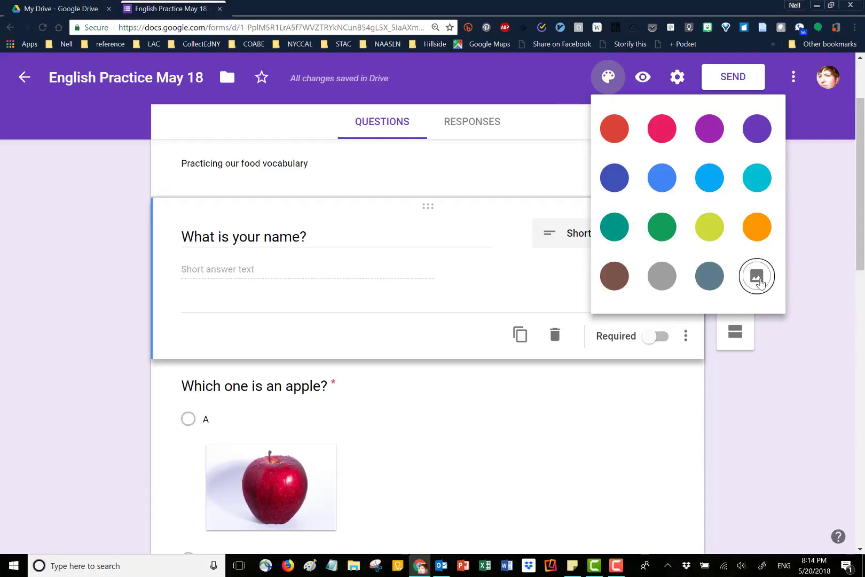
pyautogui.click(761, 283)
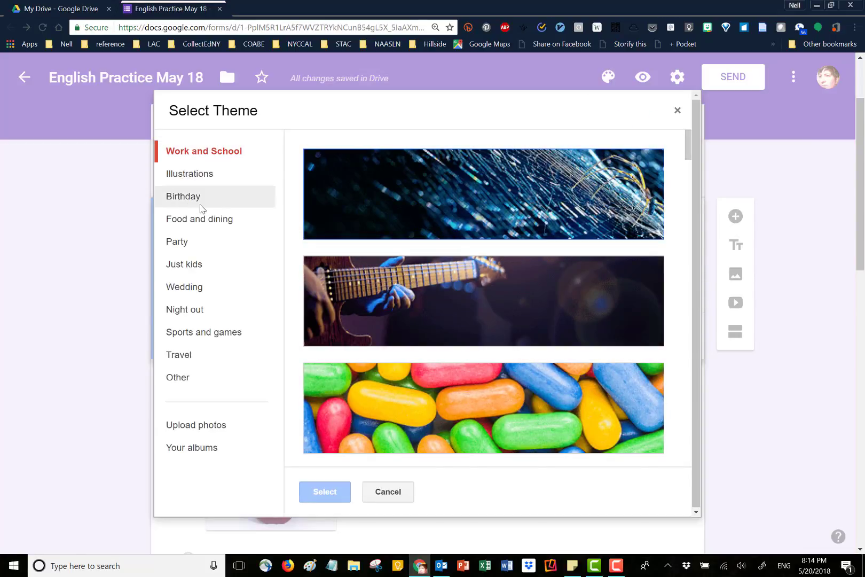
pyautogui.click(211, 223)
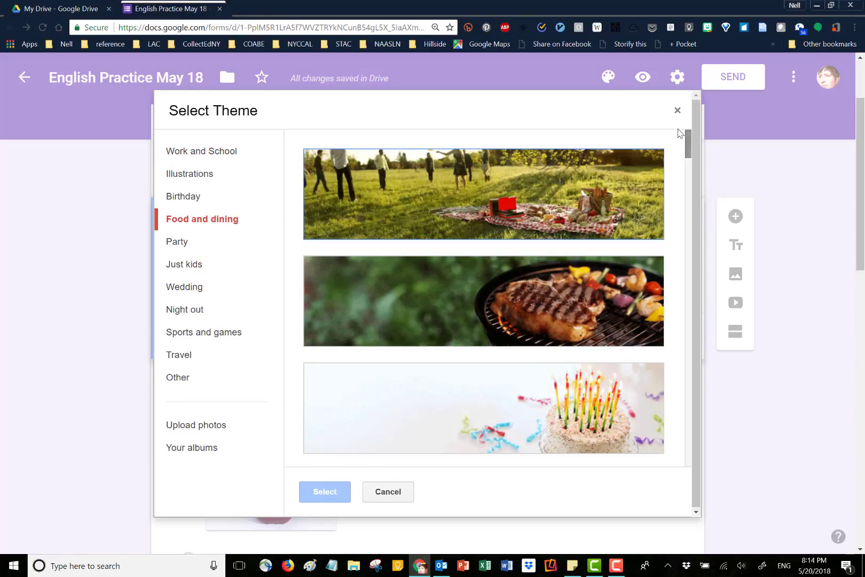
pyautogui.moveTo(688, 150); pyautogui.dragTo(726, 250)
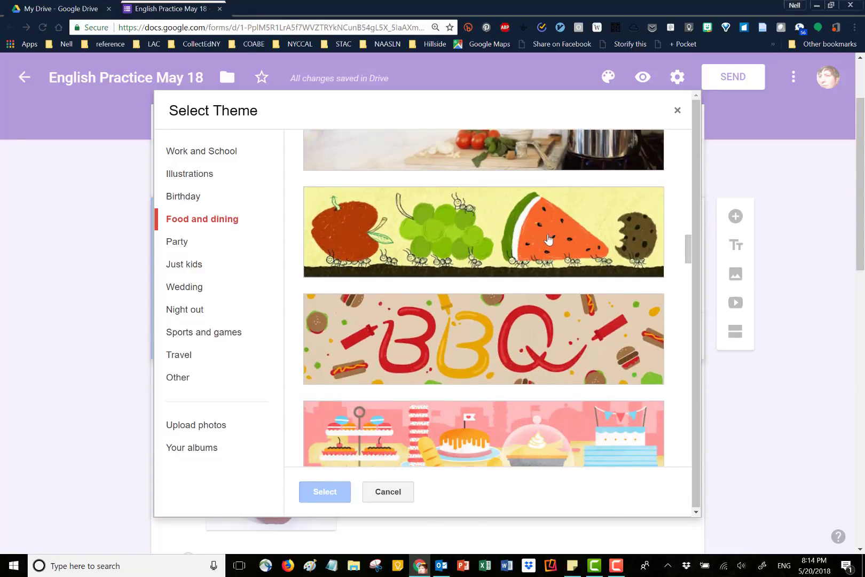
pyautogui.click(548, 239)
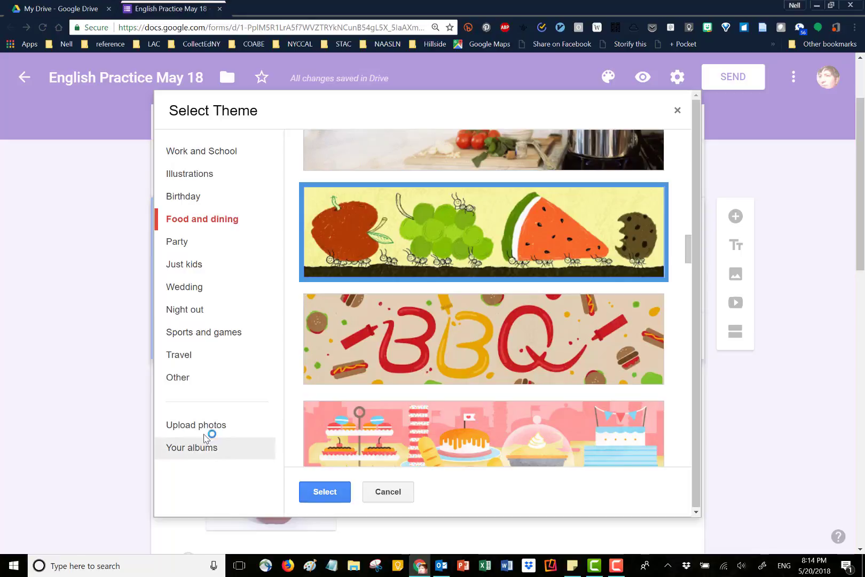
pyautogui.click(325, 491)
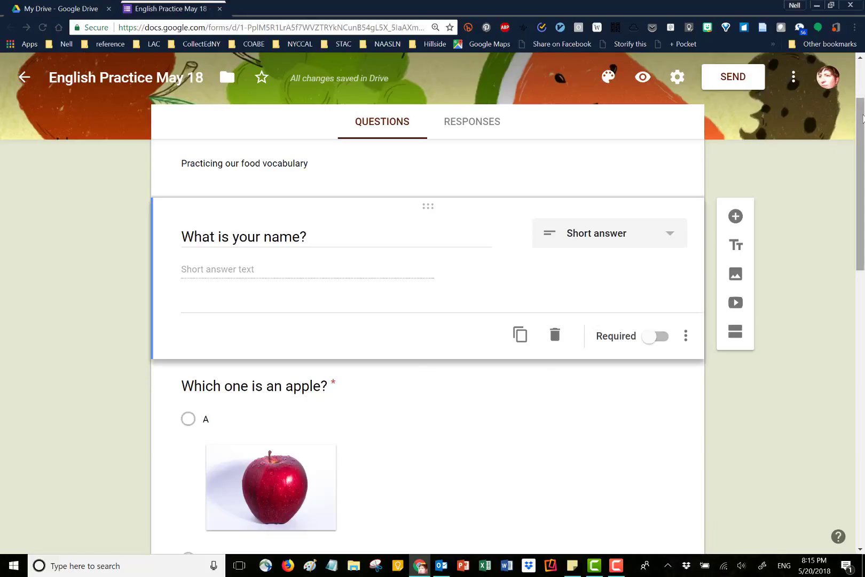
# - Preview the form and look through the name, apple and cabbage questions as respondents see them
pyautogui.moveTo(859, 113); pyautogui.dragTo(861, 58)
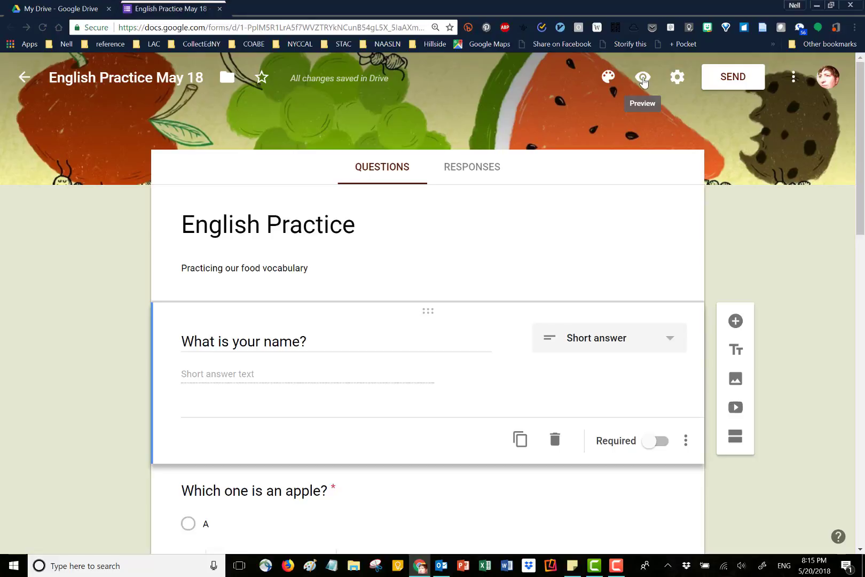
pyautogui.click(643, 79)
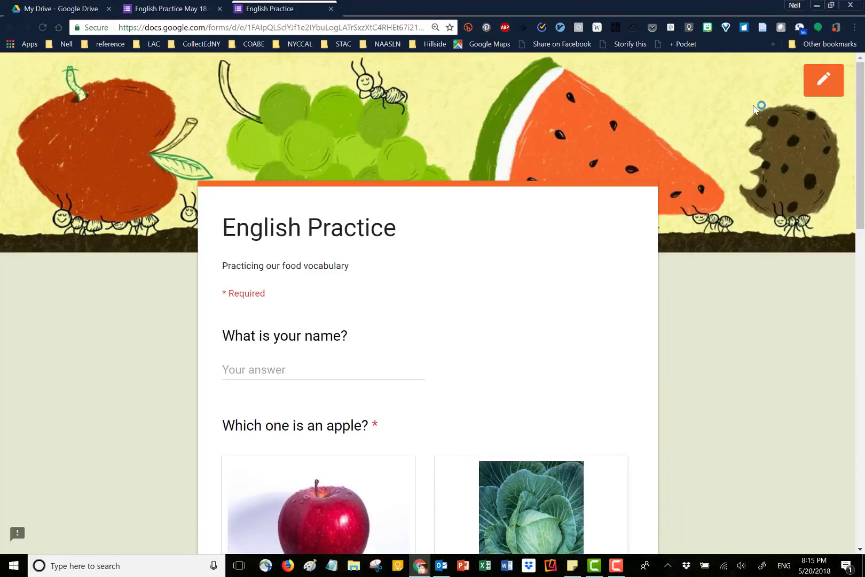
pyautogui.moveTo(863, 143); pyautogui.dragTo(860, 328)
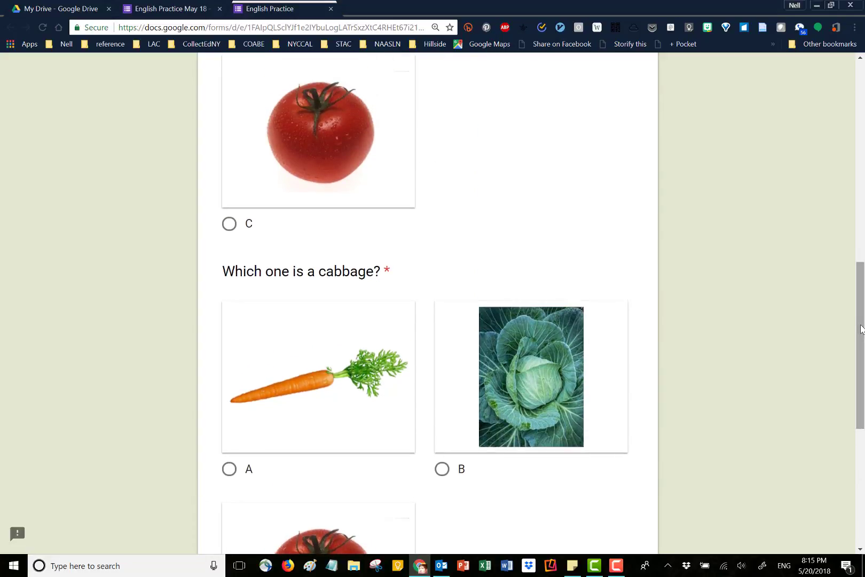
pyautogui.moveTo(860, 300); pyautogui.dragTo(860, 110)
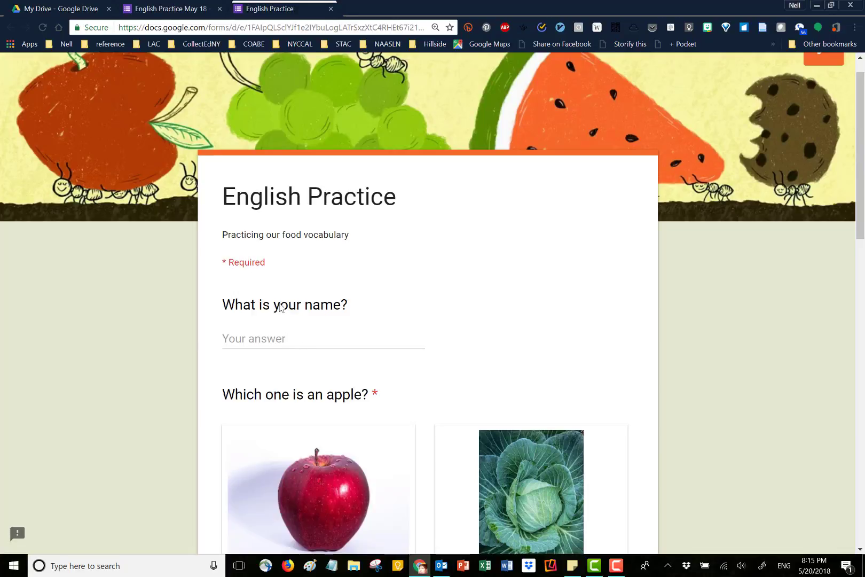
# - Return to the form editor and make the "What is your name?" question required
pyautogui.click(172, 10)
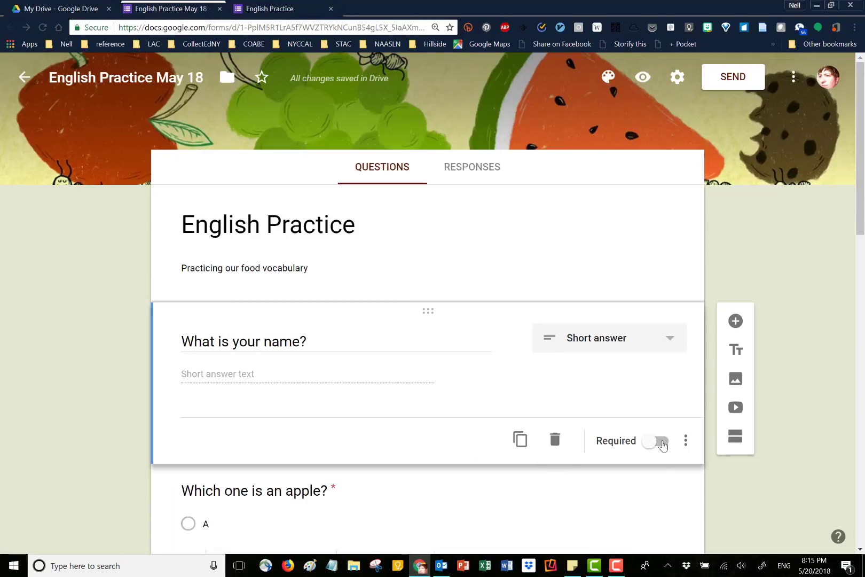
pyautogui.click(660, 442)
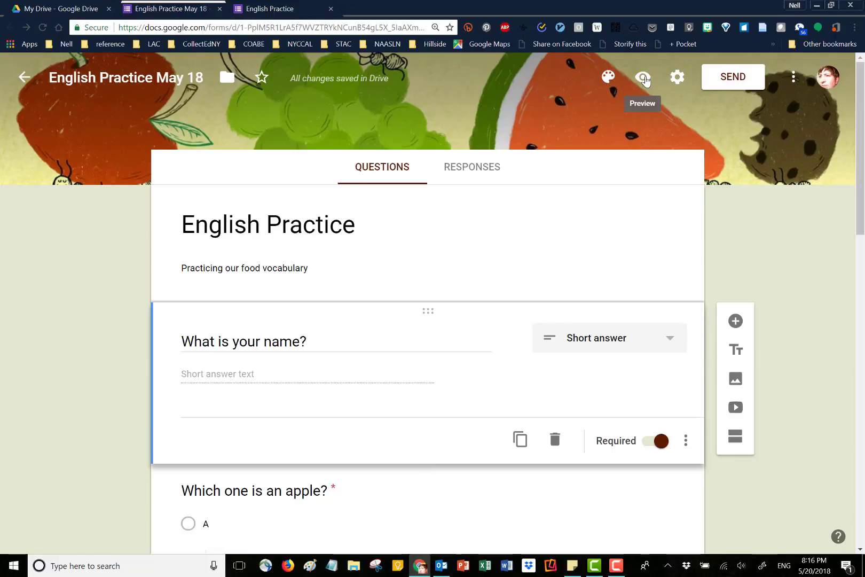
# - Open the form's general settings
pyautogui.click(677, 78)
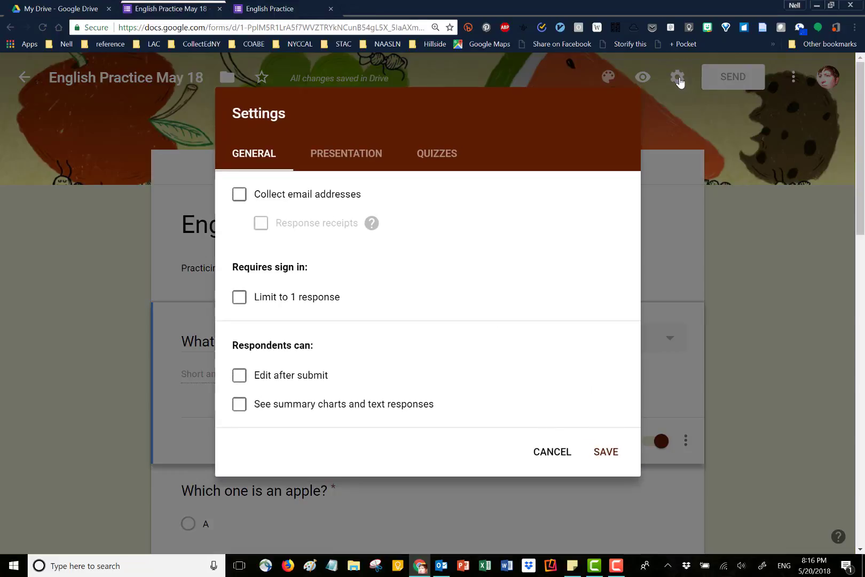